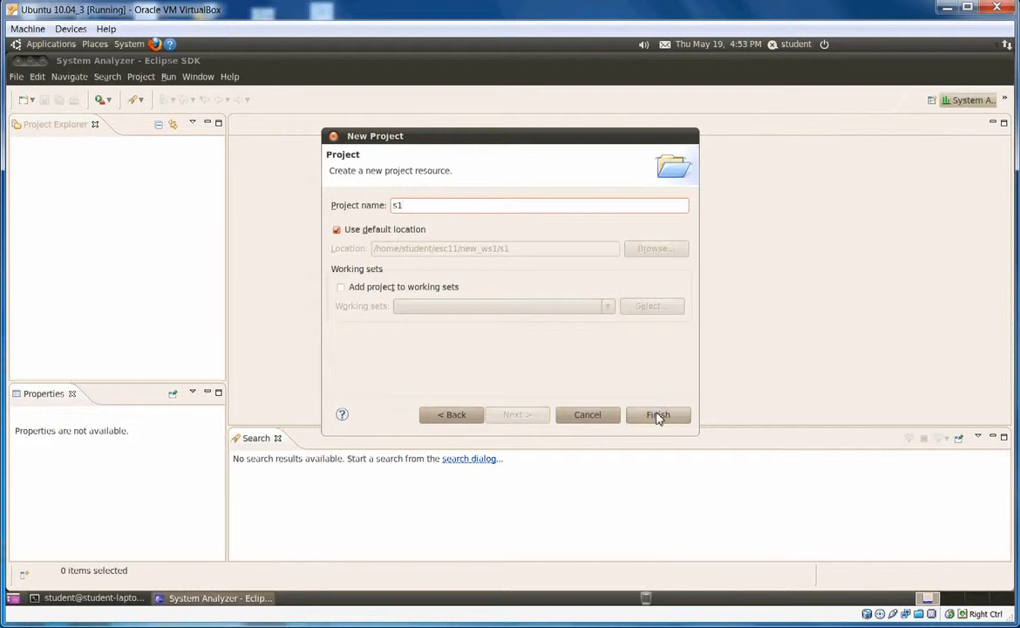
Step: Finish creating project s1 and import the ltt1 LTTng trace from /home/student/esc11 into it with default analysis and views
left_click(657, 413)
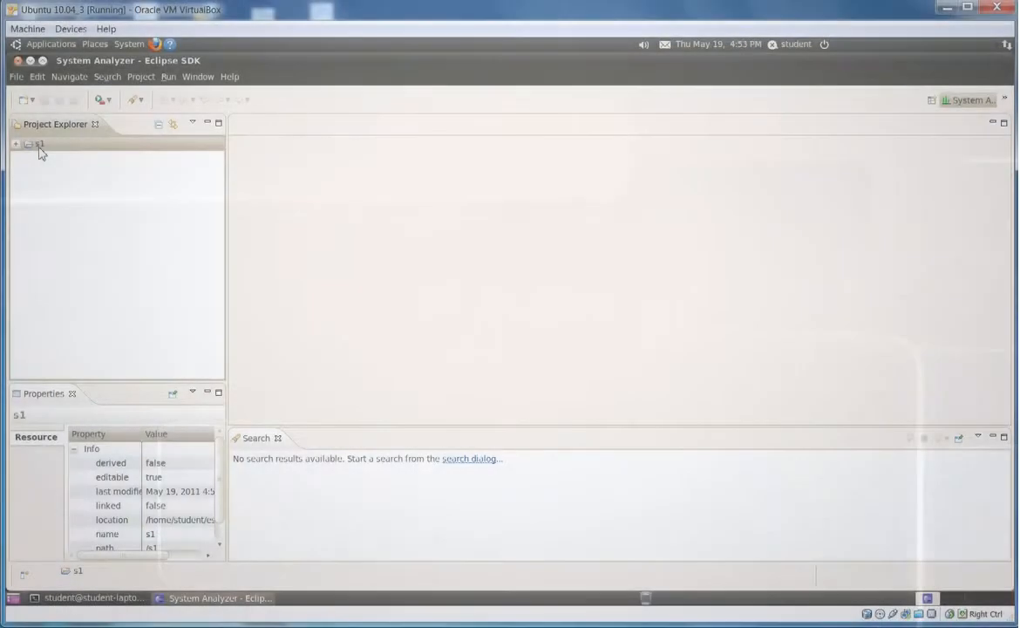
right_click(38, 146)
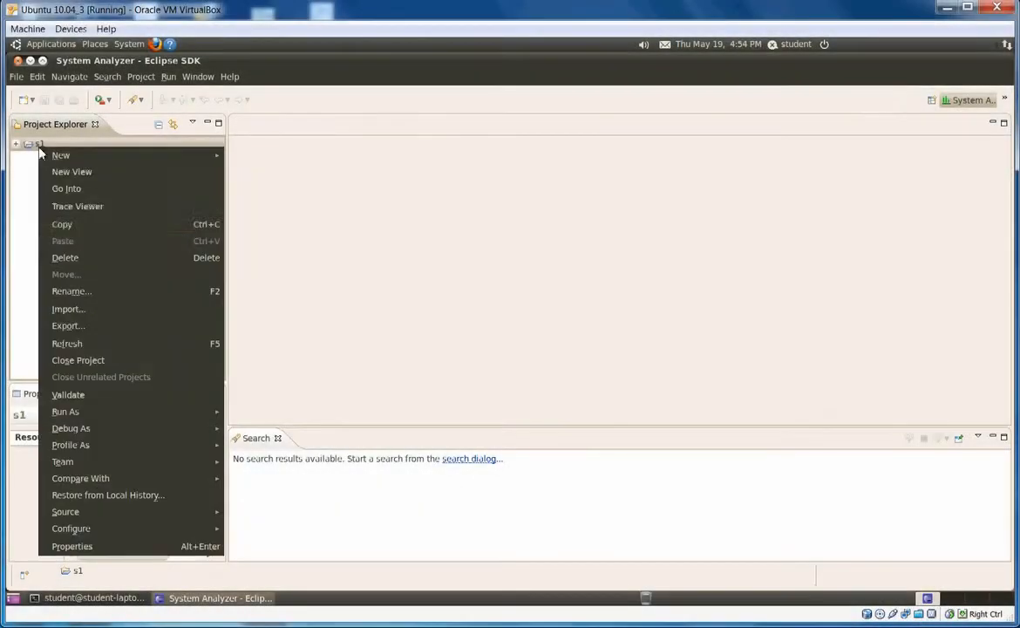
left_click(93, 309)
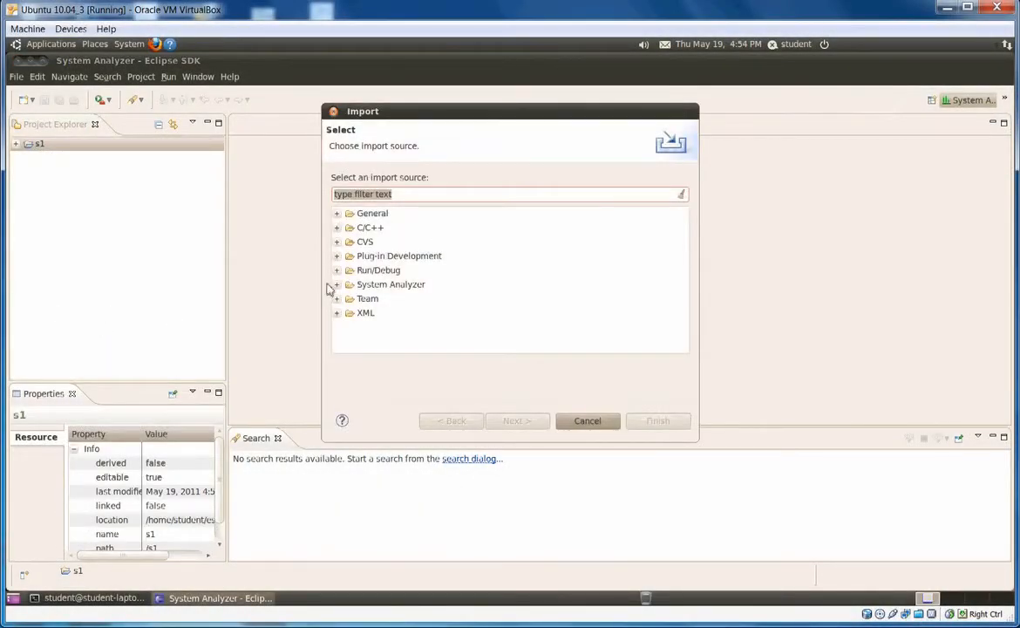
left_click(338, 286)
left_click(336, 284)
left_click(384, 298)
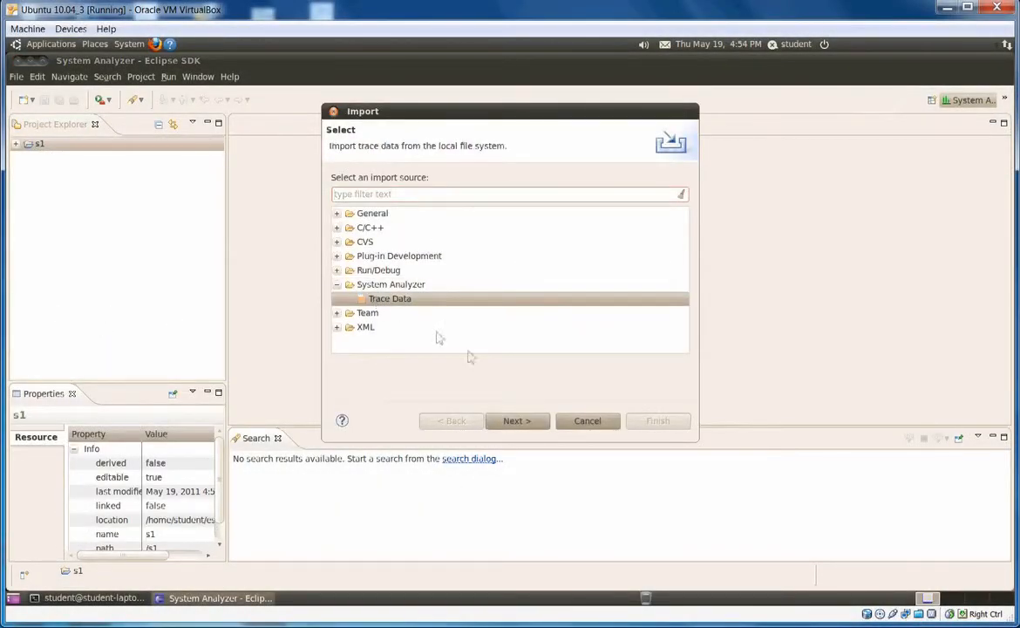
left_click(516, 421)
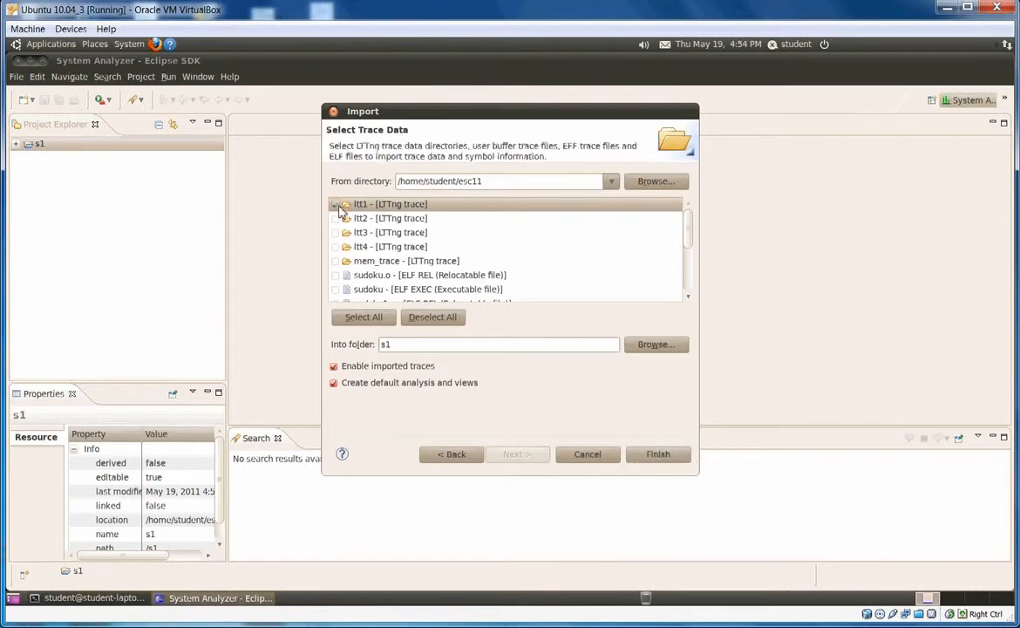
left_click(657, 453)
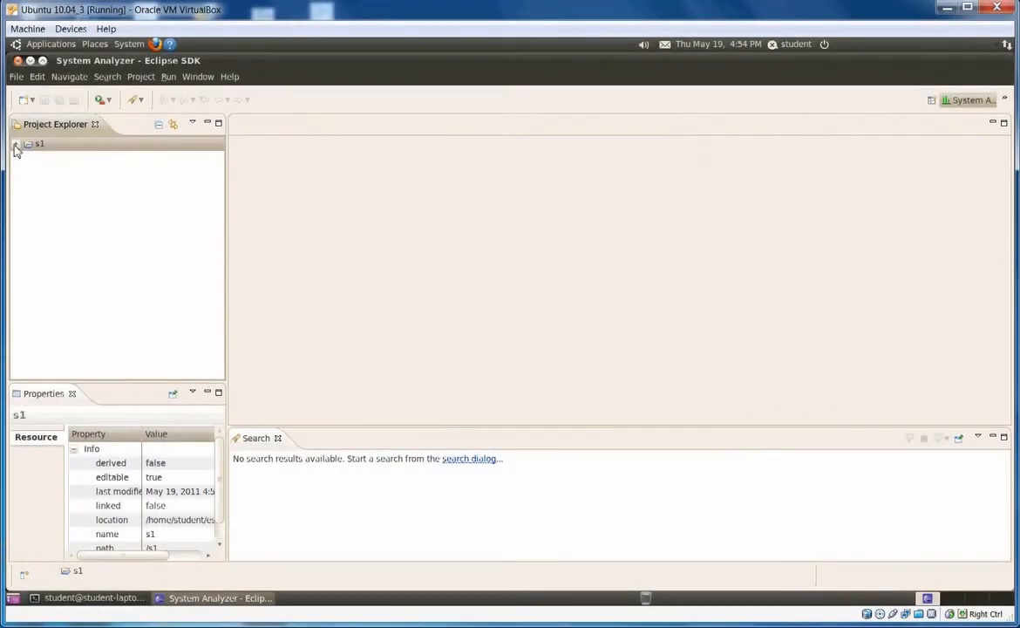
Step: Open project s1's System Overview and zoom in on the beginning of the CPU timelines until individual states are distinguishable
left_click(16, 145)
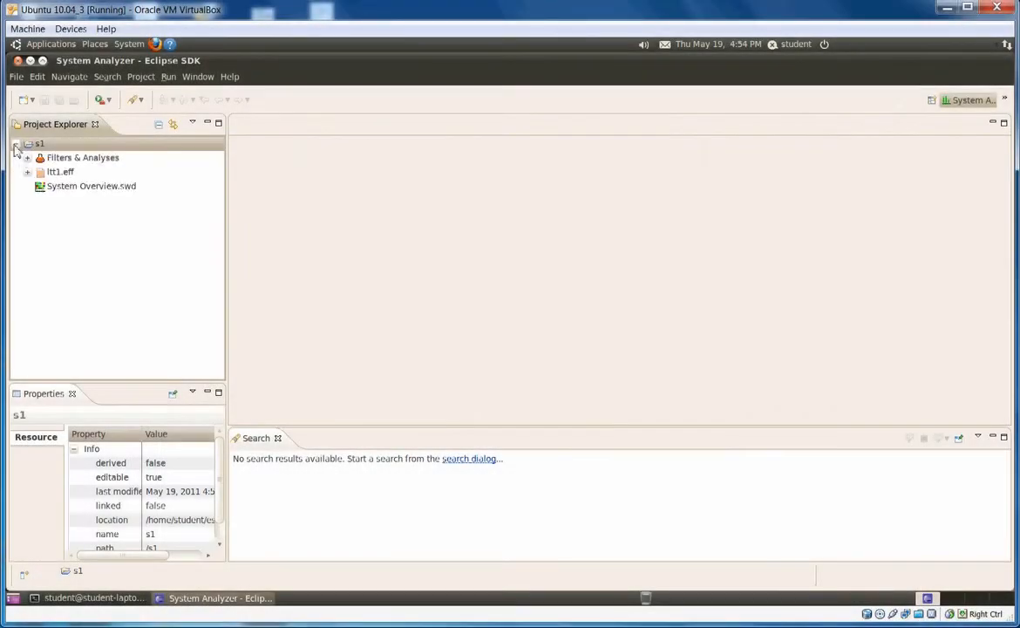
double_click(52, 190)
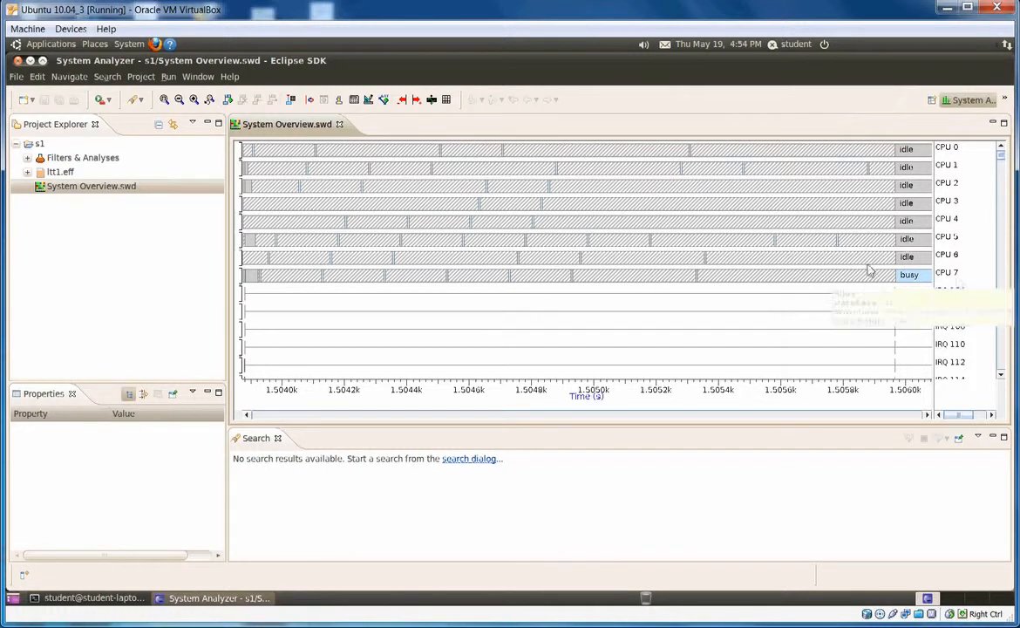
mouse_move(336, 225)
left_mouse_down()
mouse_move(225, 228)
mouse_move(235, 231)
left_mouse_up()
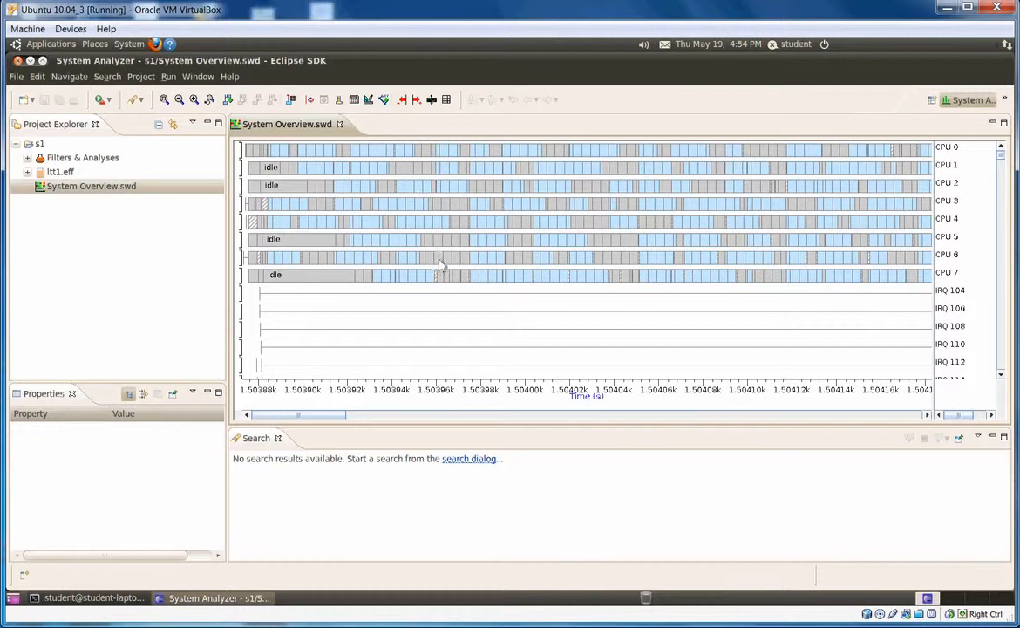
mouse_move(323, 230)
left_mouse_down()
mouse_move(167, 221)
mouse_move(176, 224)
left_mouse_up()
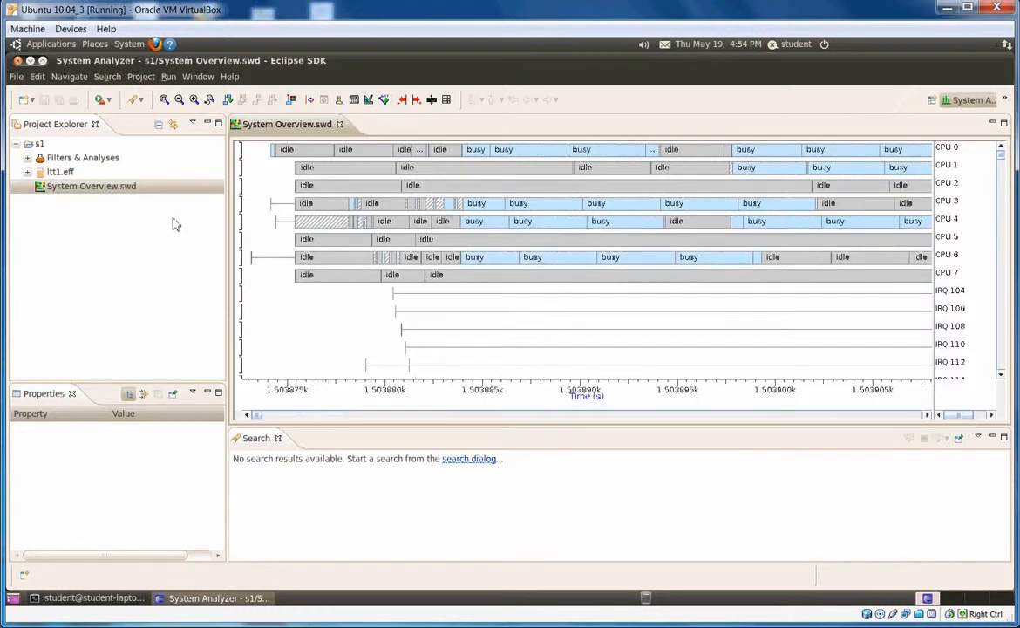
left_click_drag(442, 217, 277, 216)
left_click_drag(674, 205, 517, 209)
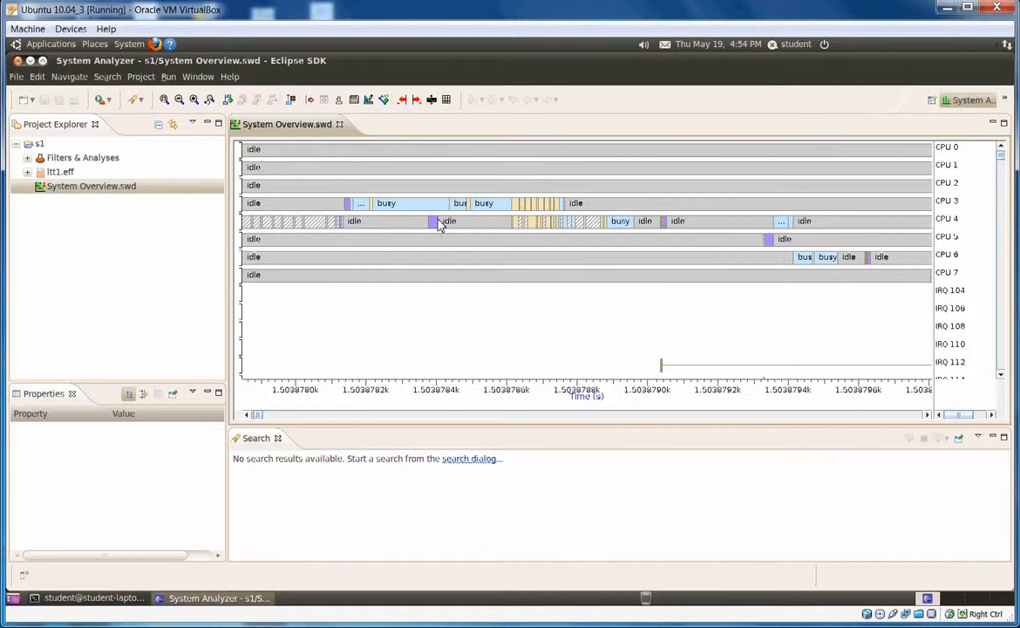
Step: Add a time cursor to the System Overview and move it along the timeline to read the CPU states
left_click(228, 101)
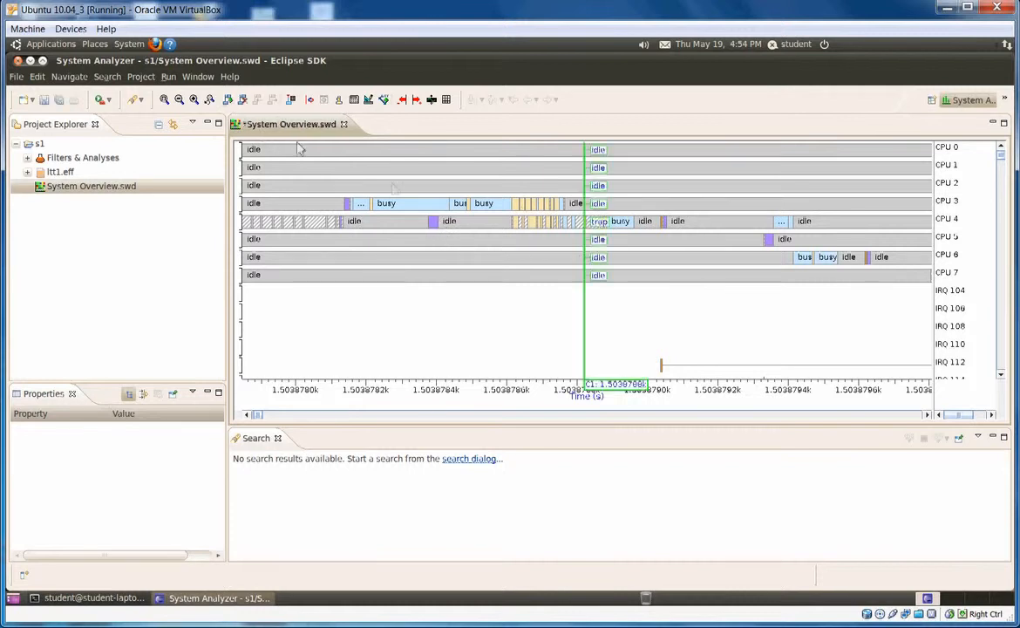
left_click(437, 244)
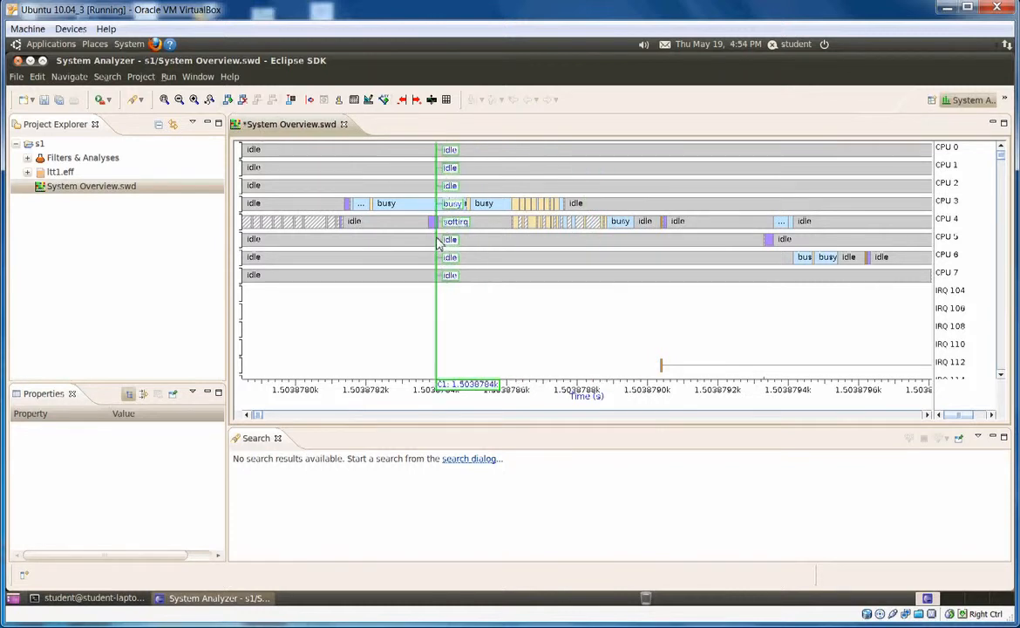
left_click_drag(437, 244, 533, 242)
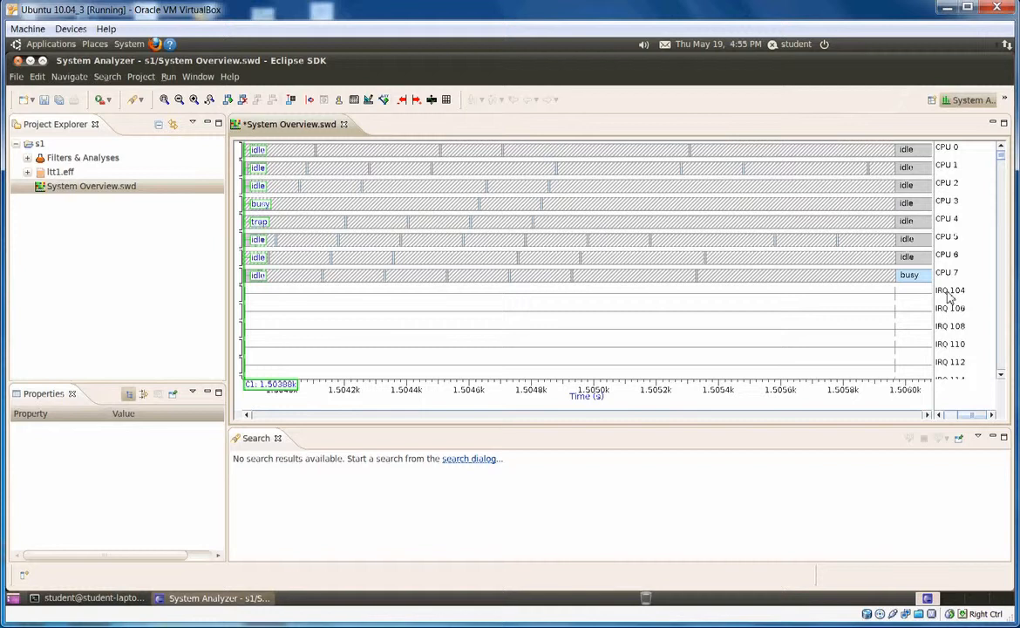
Step: Examine the interrupt, trap and process rows down to the sudoku1 processes, and remove the time cursor
left_click_drag(1000, 160, 1002, 158)
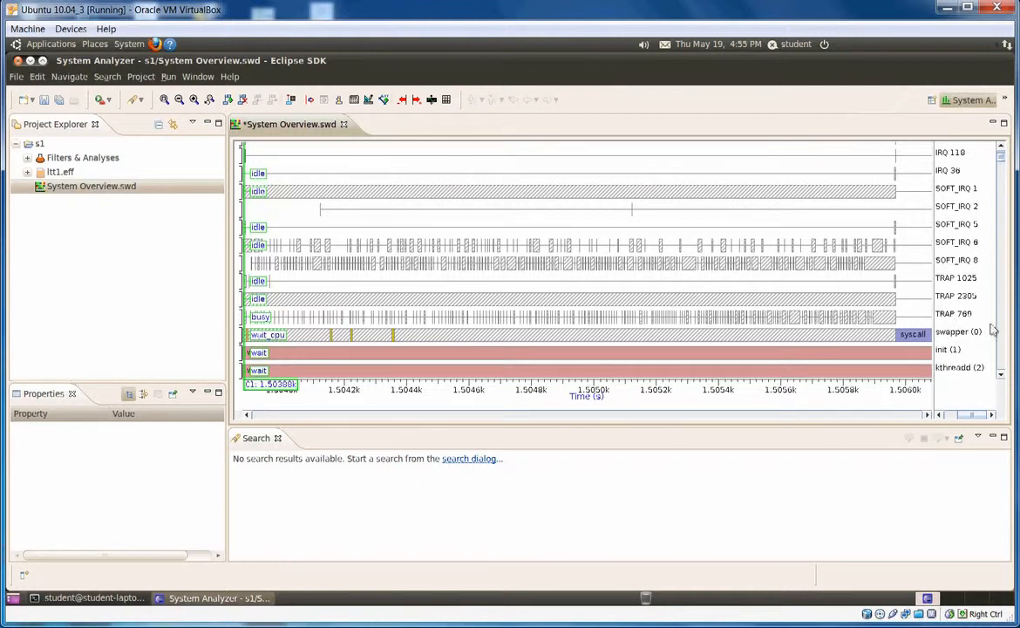
scroll(1002, 340, "down", 5)
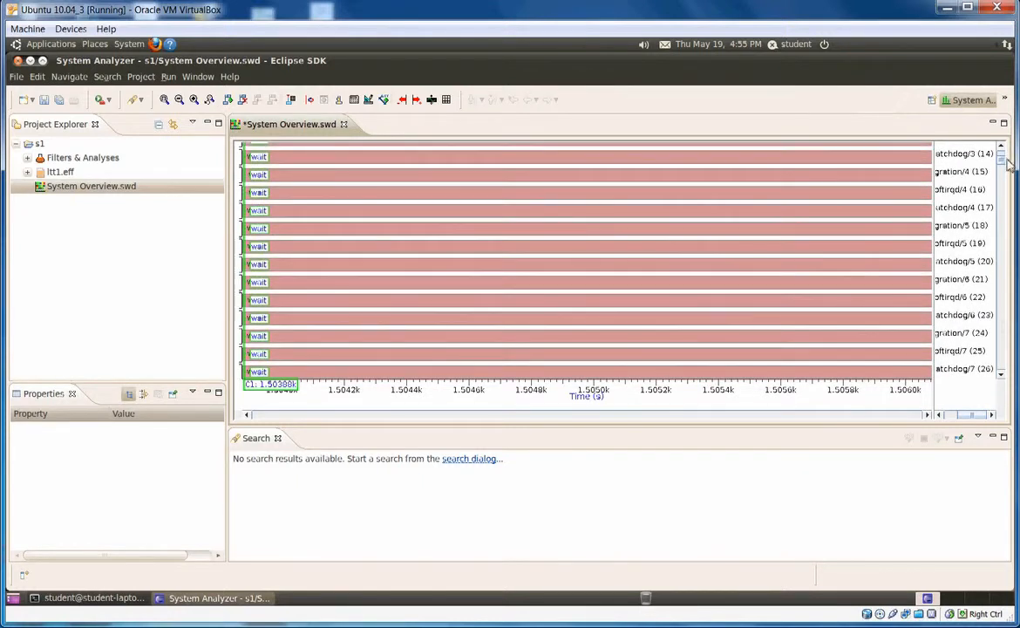
scroll(1002, 165, "up", 5)
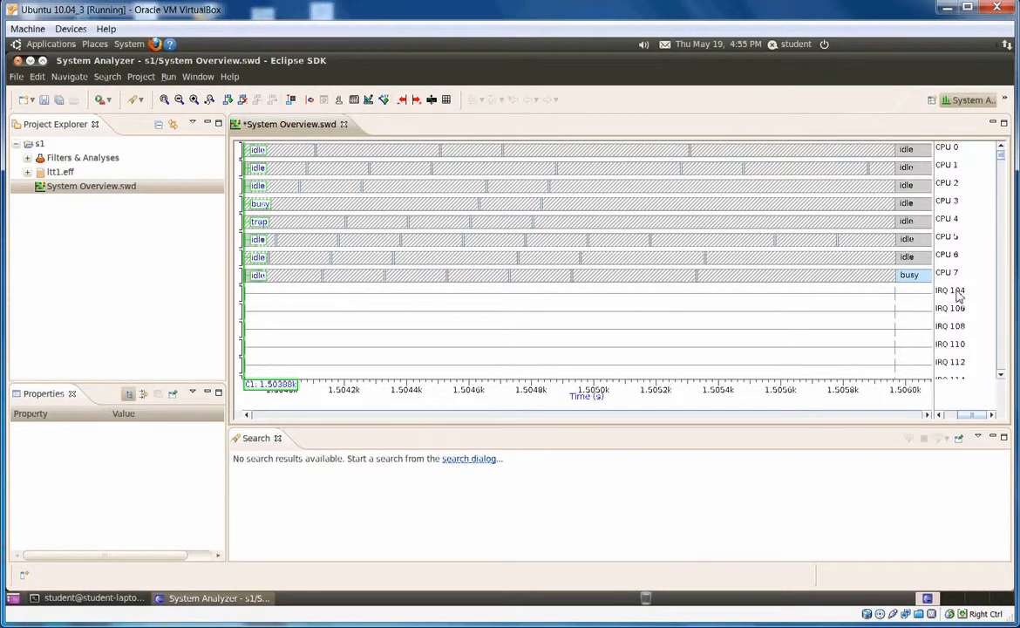
scroll(1003, 161, "down", 8)
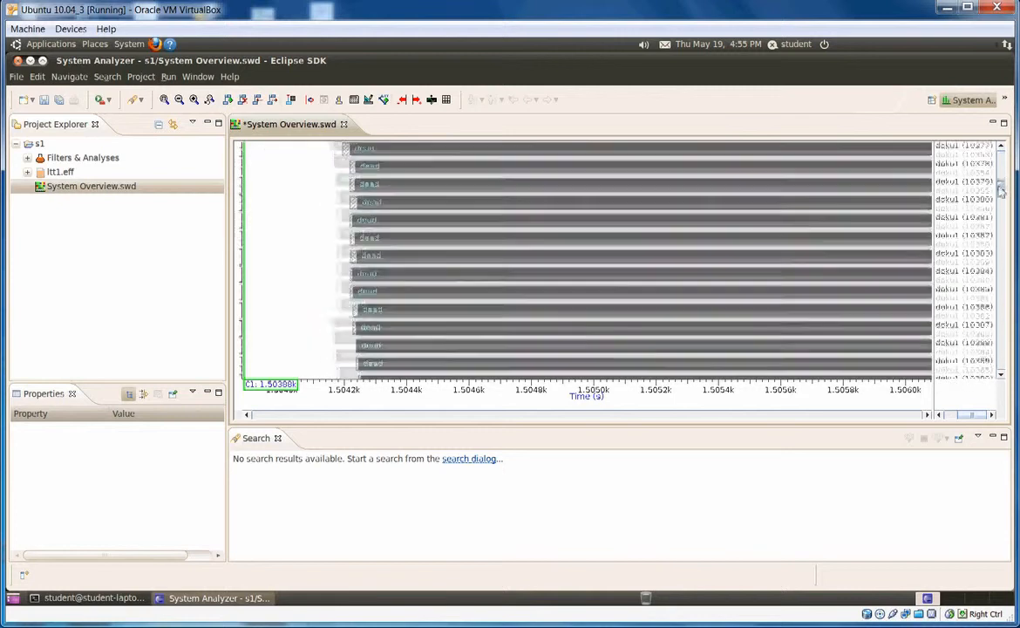
scroll(1001, 174, "down", 10)
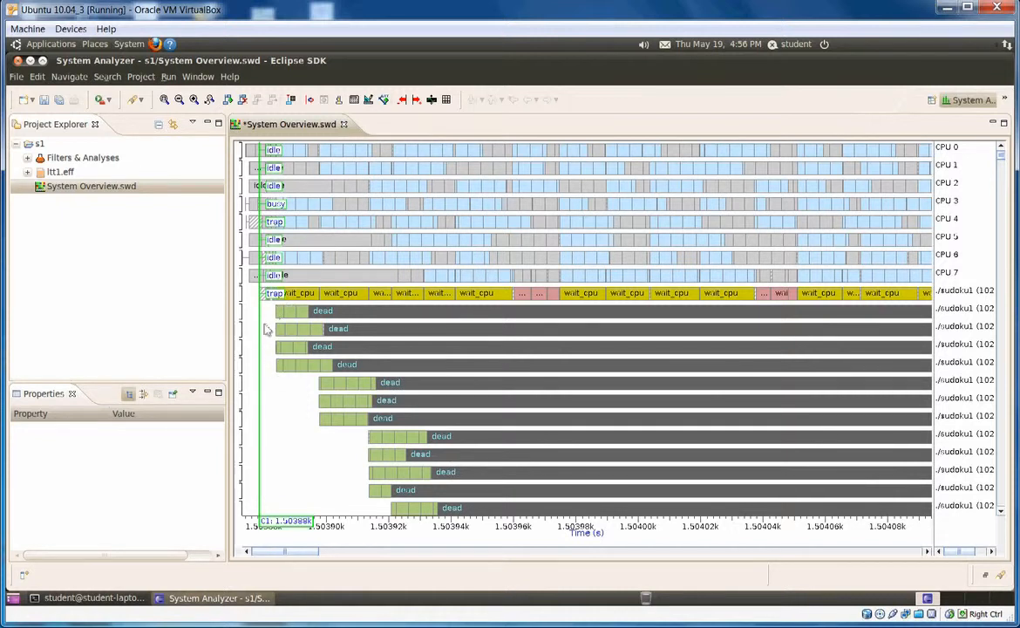
left_click(243, 101)
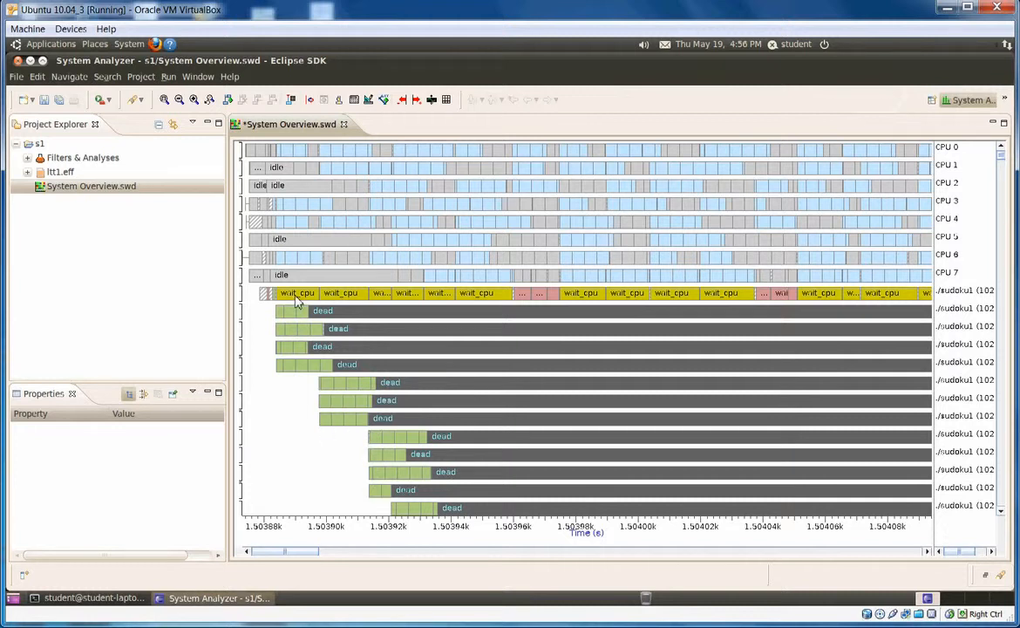
Step: Start a new filter under Filters & Analyses for kernel.sched_migrate_task events, with the field condition pid equals 10264
left_click(27, 158)
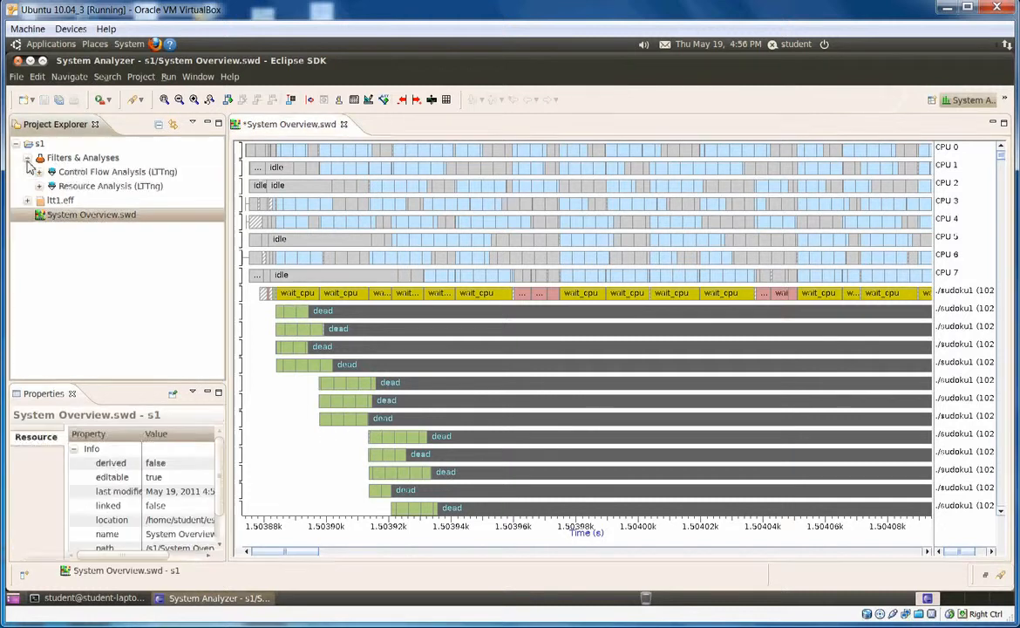
right_click(81, 159)
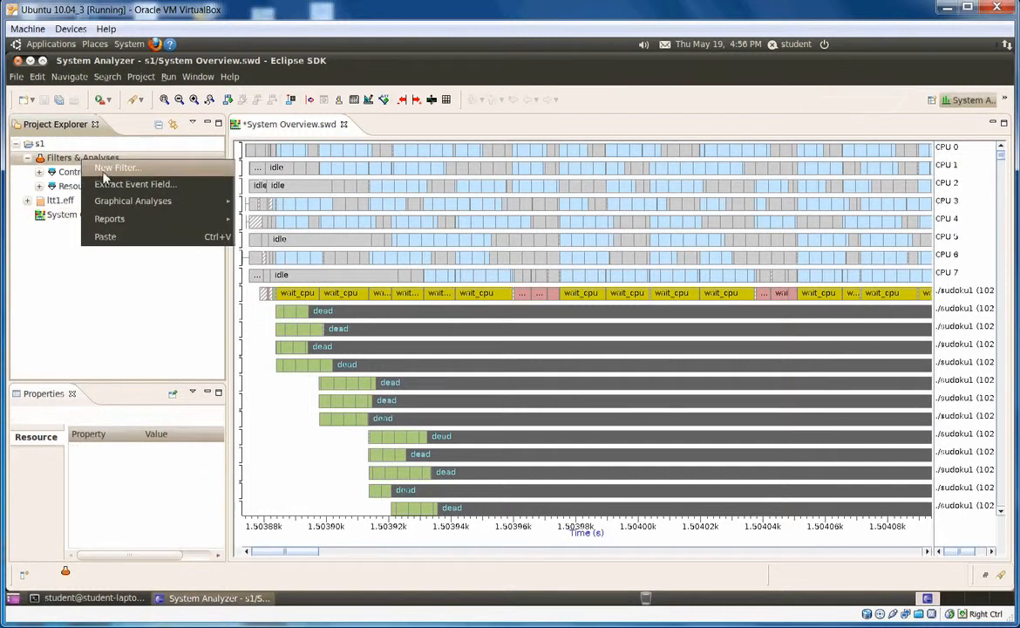
left_click(103, 173)
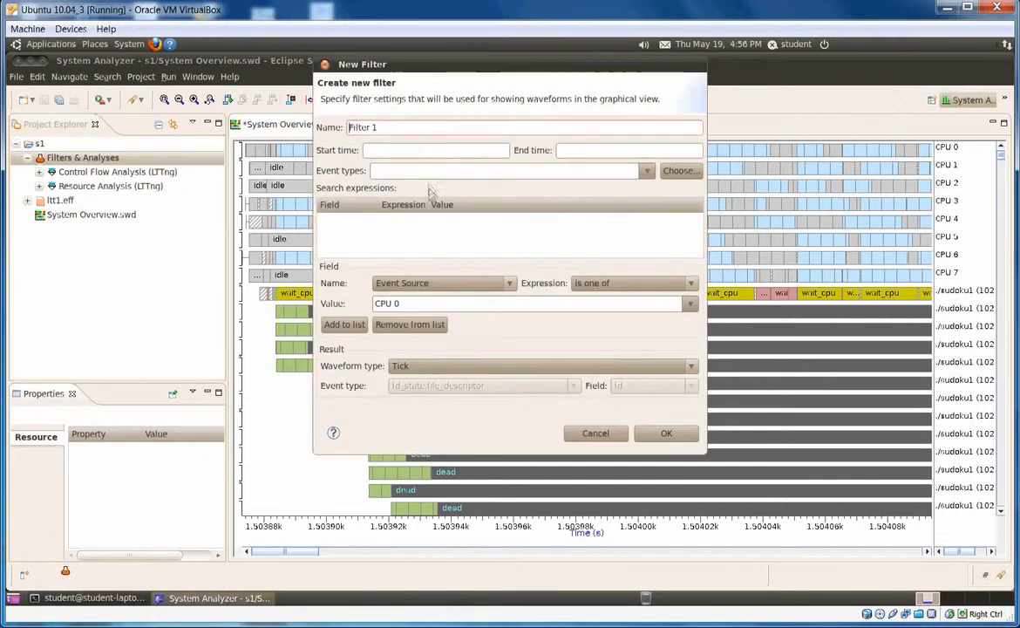
left_click(647, 171)
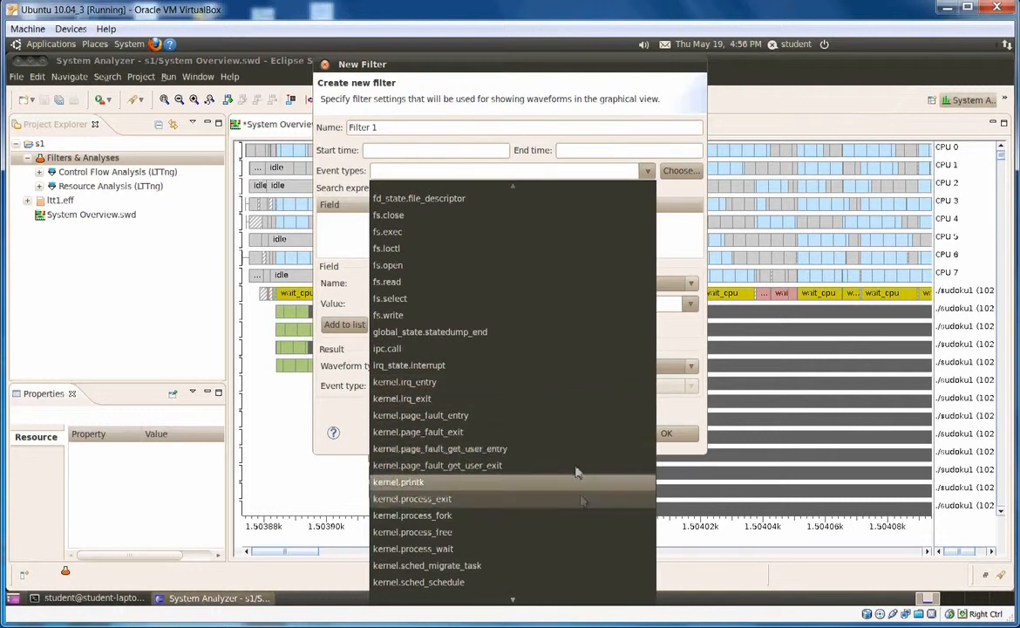
scroll(575, 466, "down", 1)
left_click(558, 547)
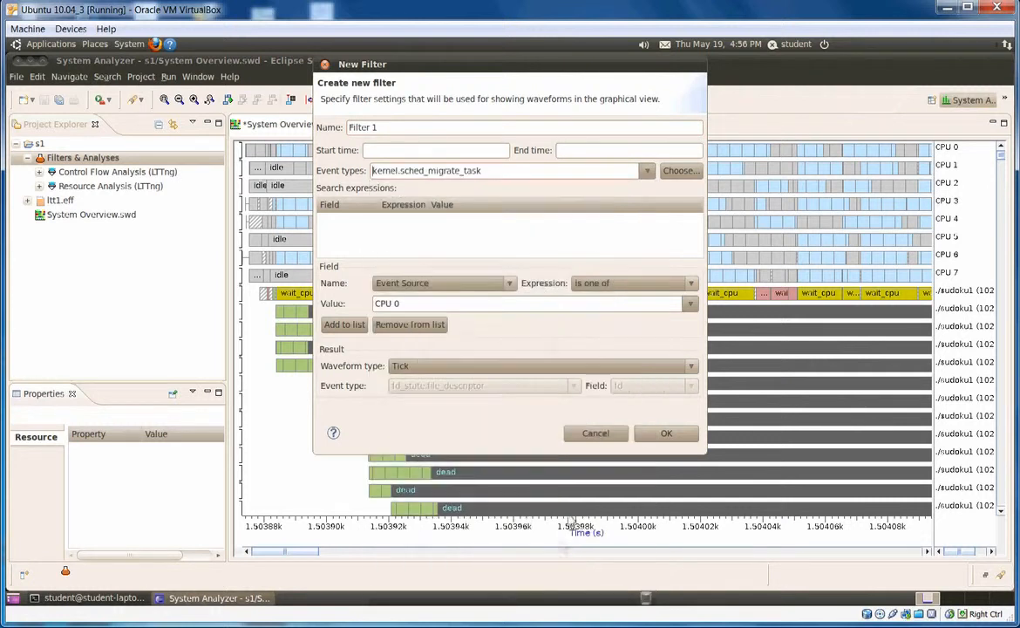
left_click(485, 284)
left_click(479, 323)
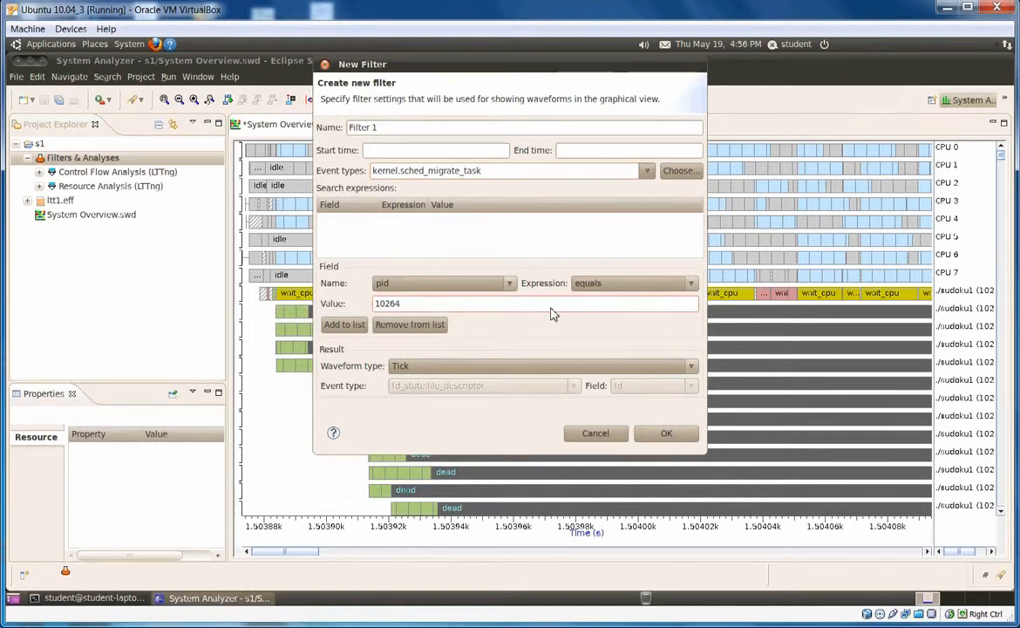
Step: Set the filter's result to a Step waveform of the dest_cpu field of kernel.sched_migrate_task and create the filter
left_click(565, 366)
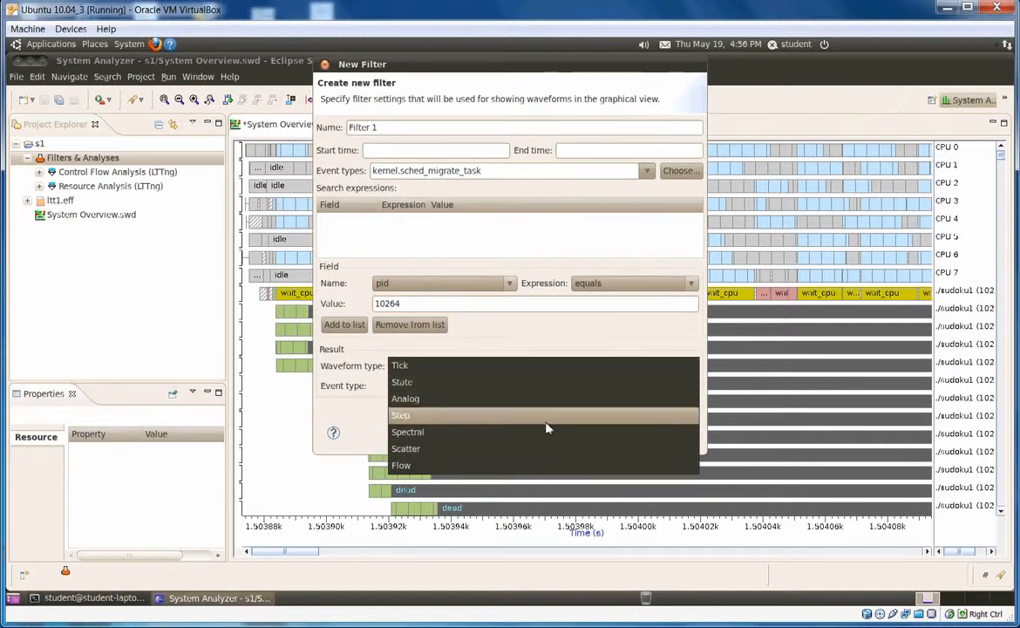
left_click(548, 425)
left_click(575, 386)
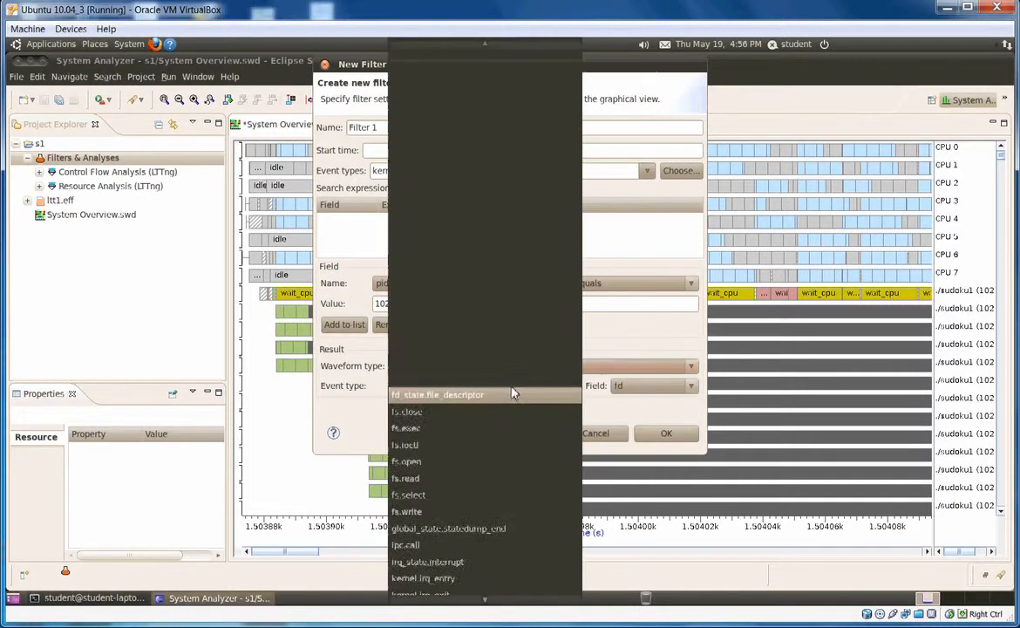
scroll(527, 533, "down", 3)
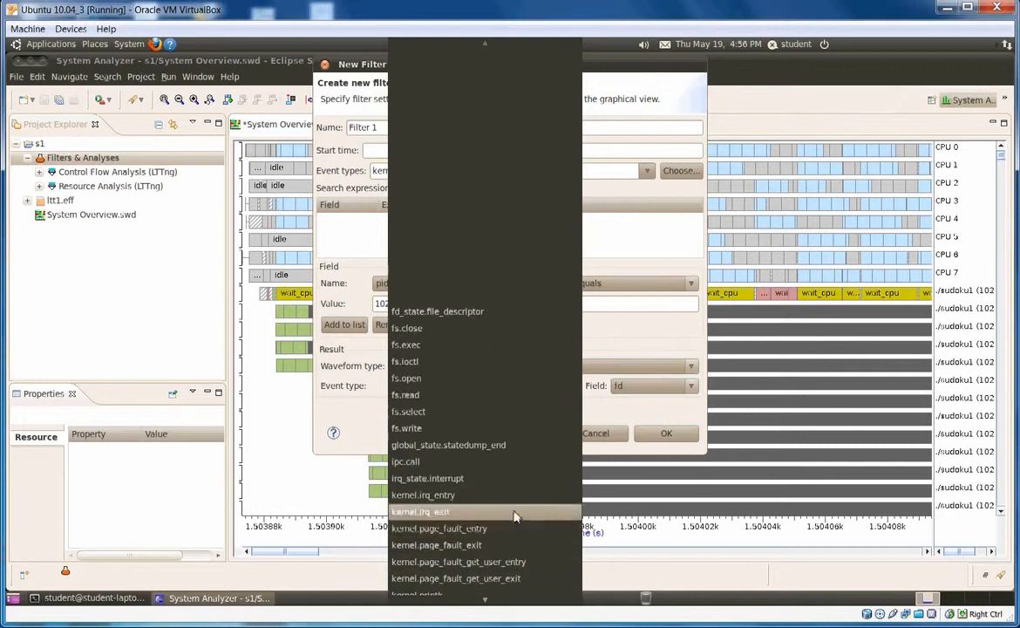
scroll(521, 542, "down", 2)
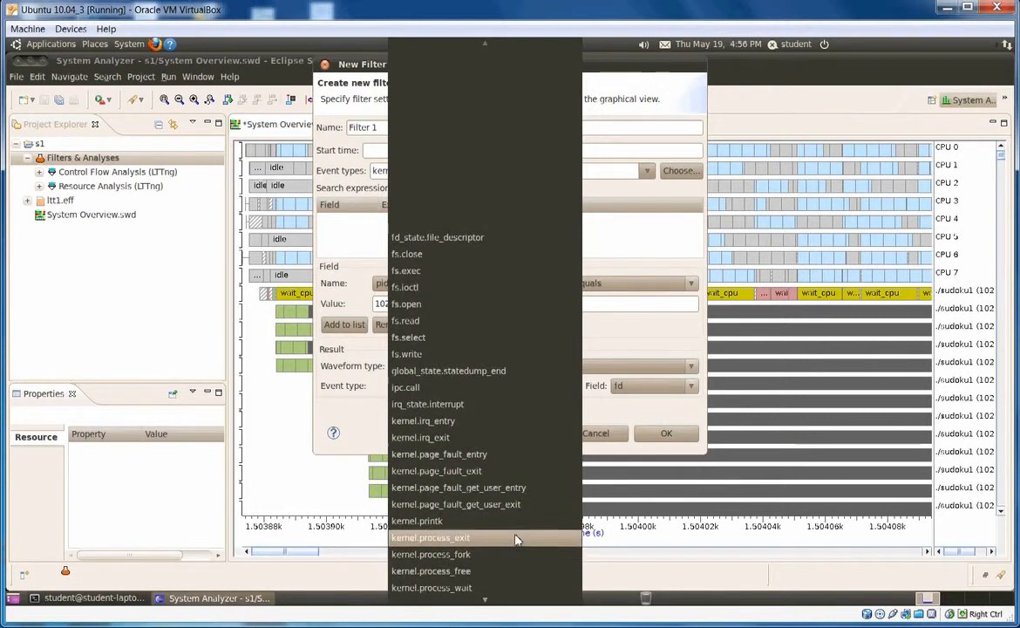
left_click(519, 566)
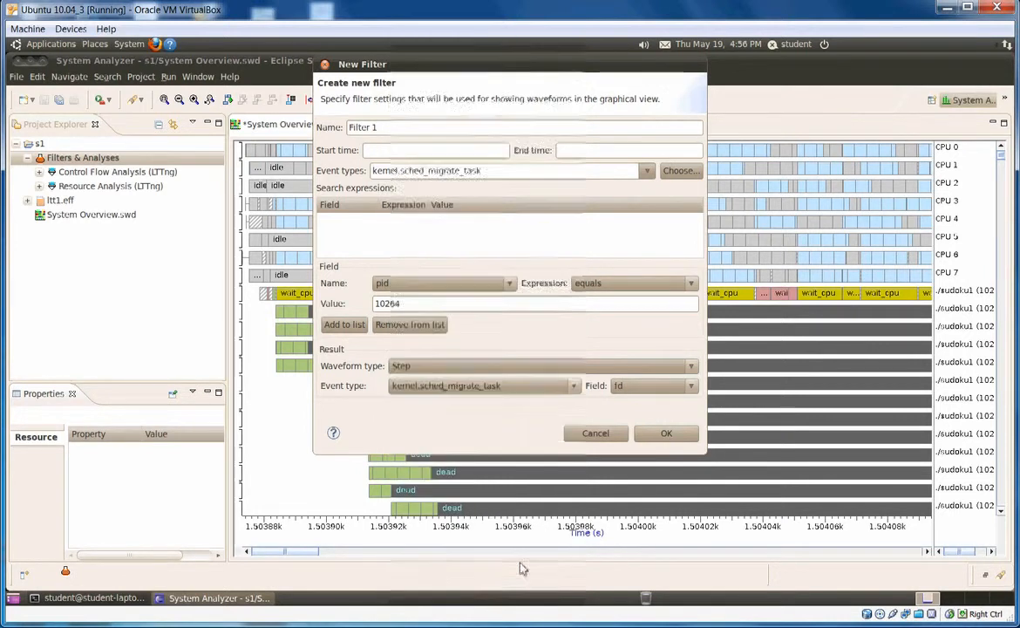
left_click(652, 386)
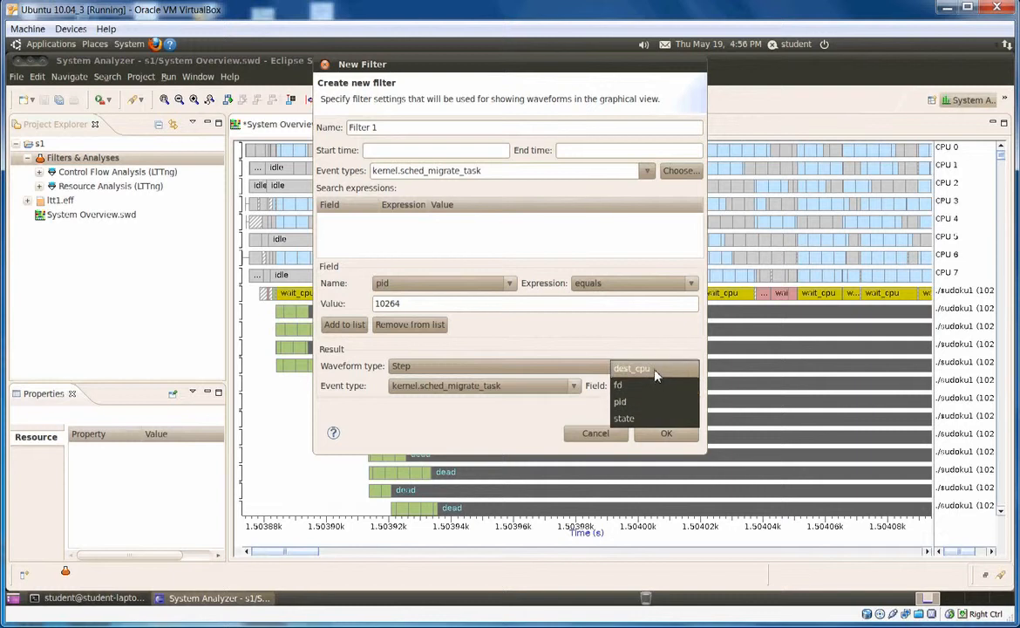
left_click(655, 369)
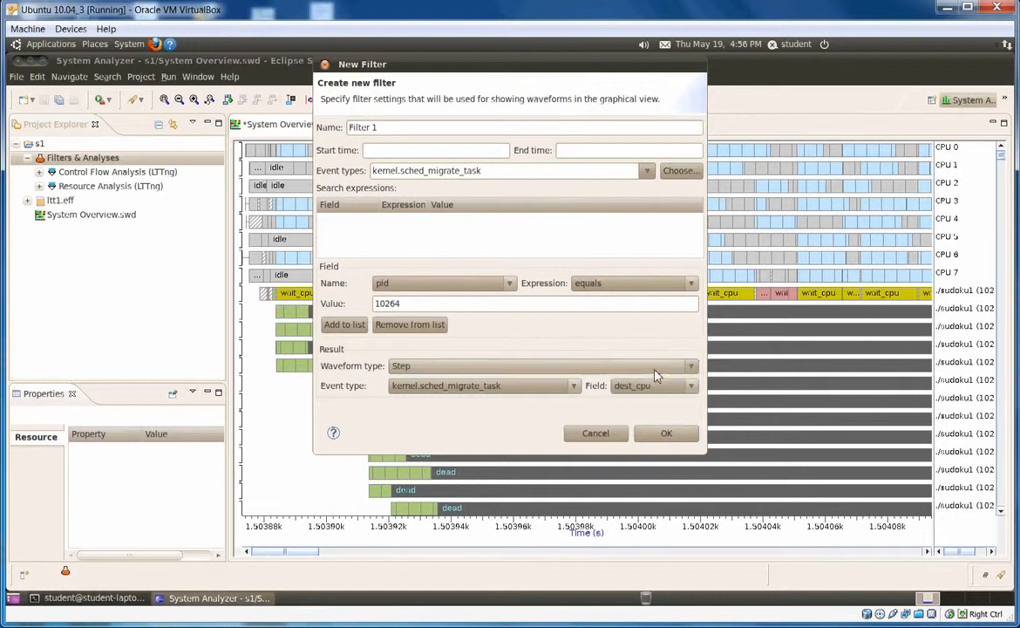
left_click(665, 434)
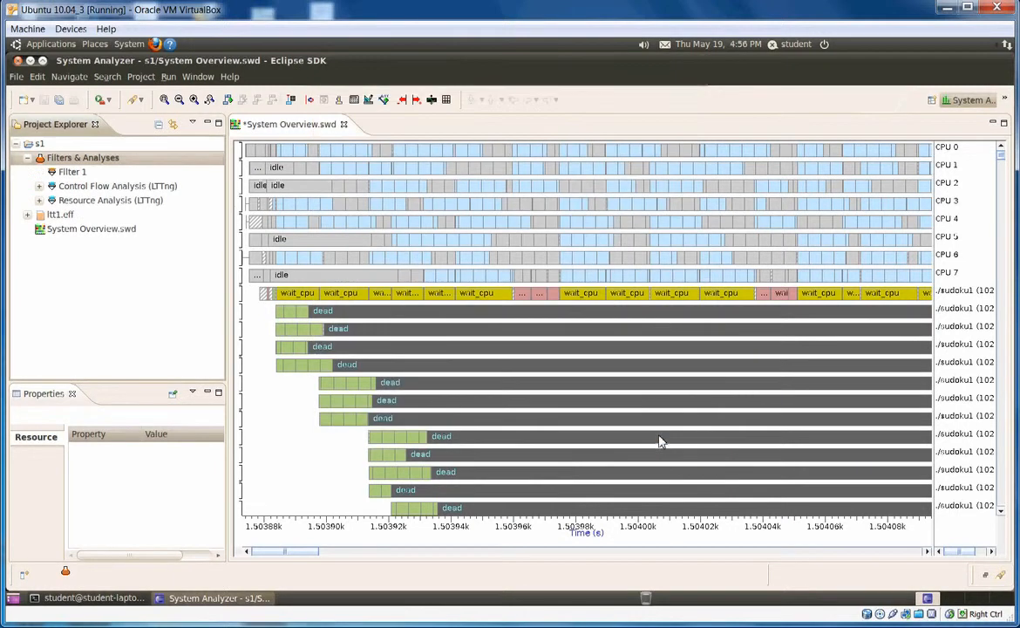
Step: Add the Filter 1 waveform to the System Overview between the CPU 7 row and the first sudoku1 row
left_click(68, 172)
left_click_drag(73, 172, 246, 293)
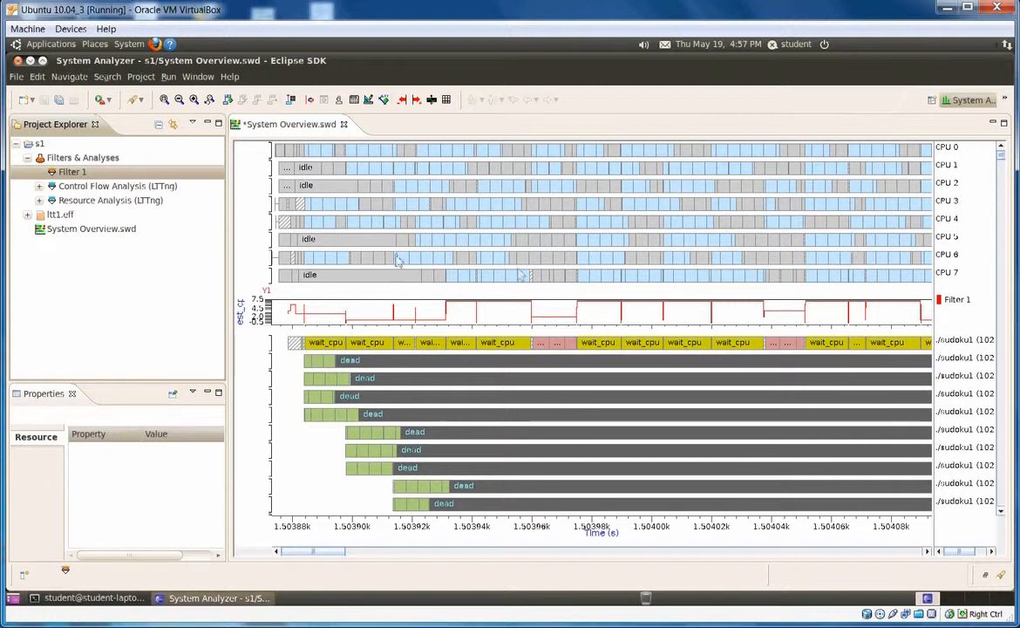
Step: Add a time cursor to the s1 System Overview and move it to the early part of the sudoku1 activity
left_click(228, 101)
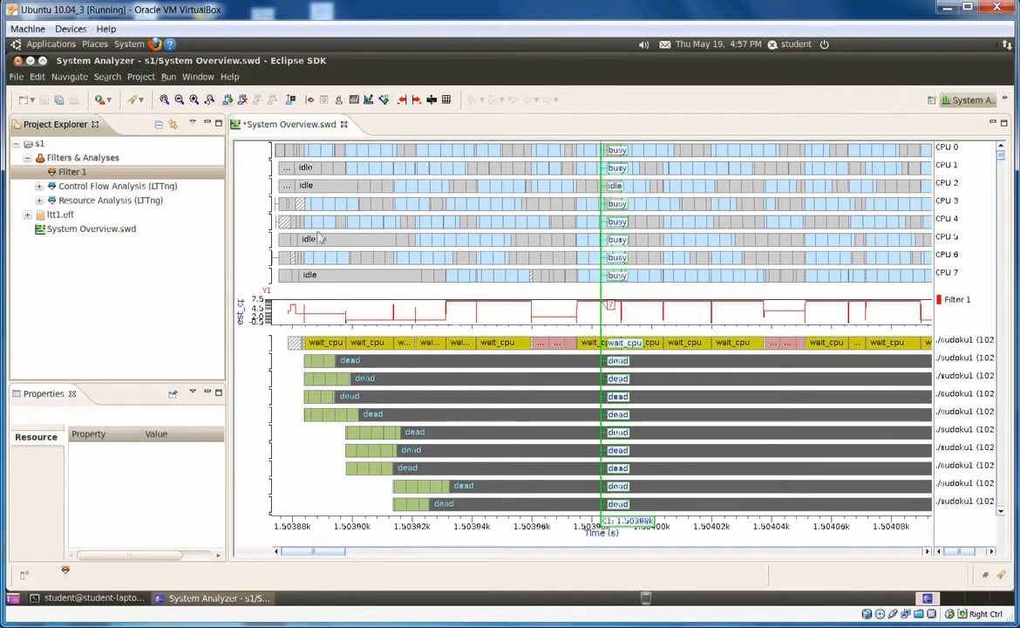
left_click_drag(604, 352, 300, 333)
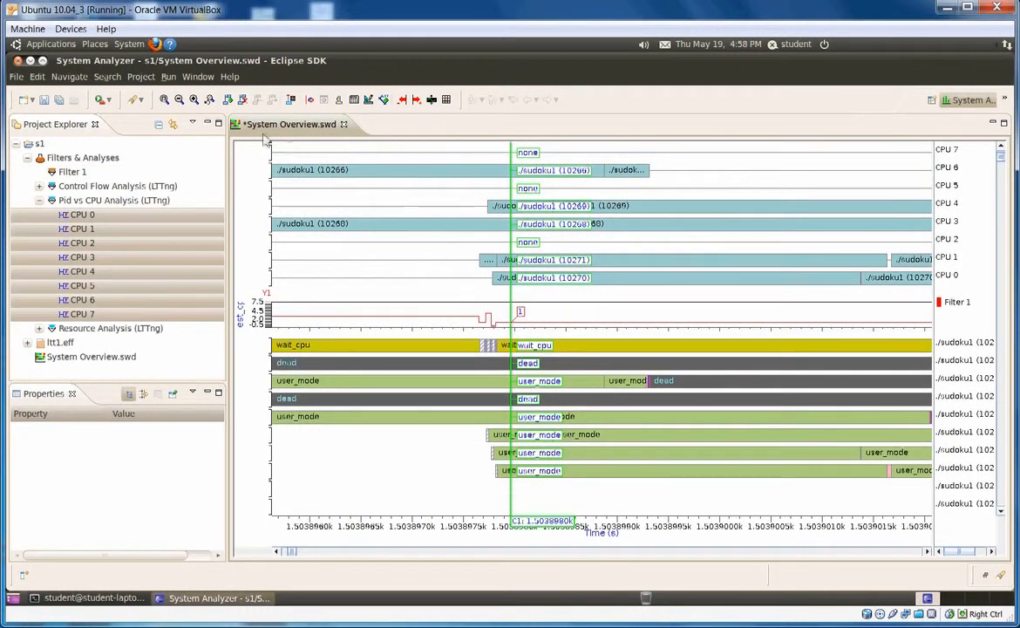
Step: Examine the Pid vs CPU rows over a wider time span against the CPU state rows, Filter 1 waveform and sudoku1 process rows
left_click(179, 100)
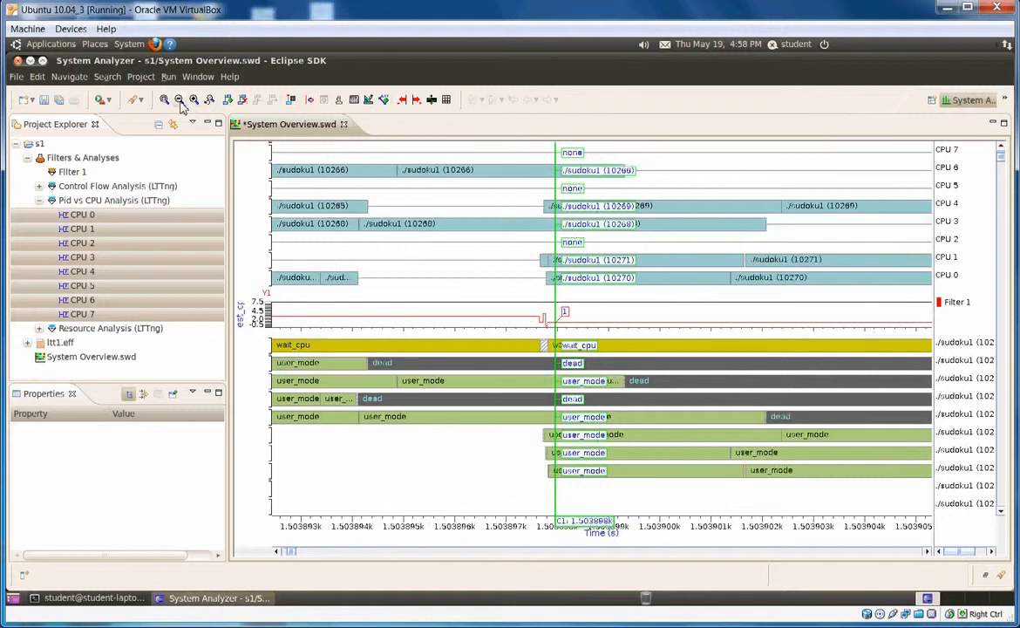
left_click(180, 100)
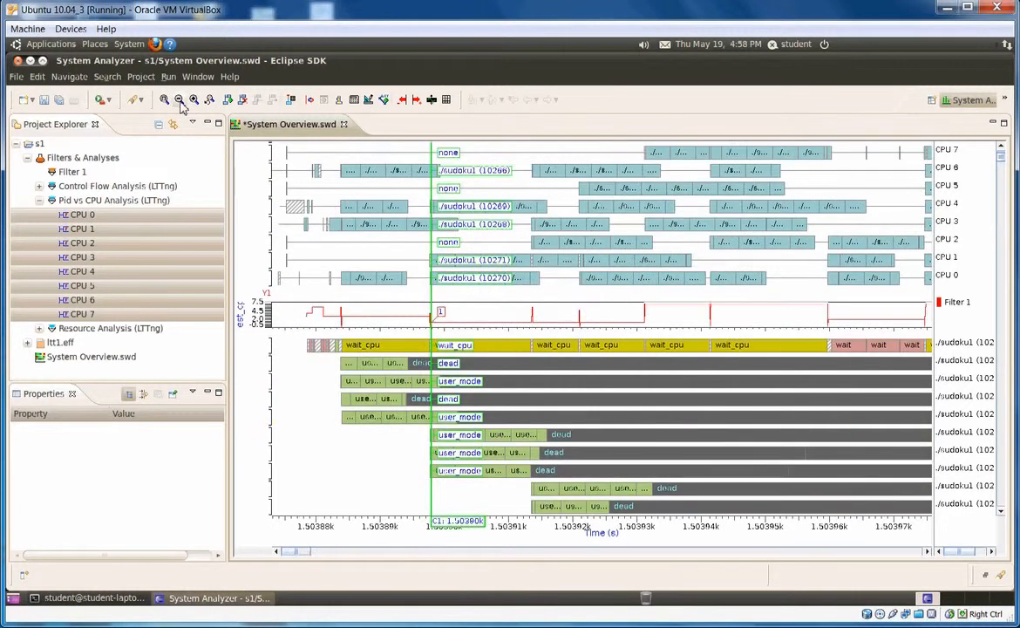
left_click(179, 100)
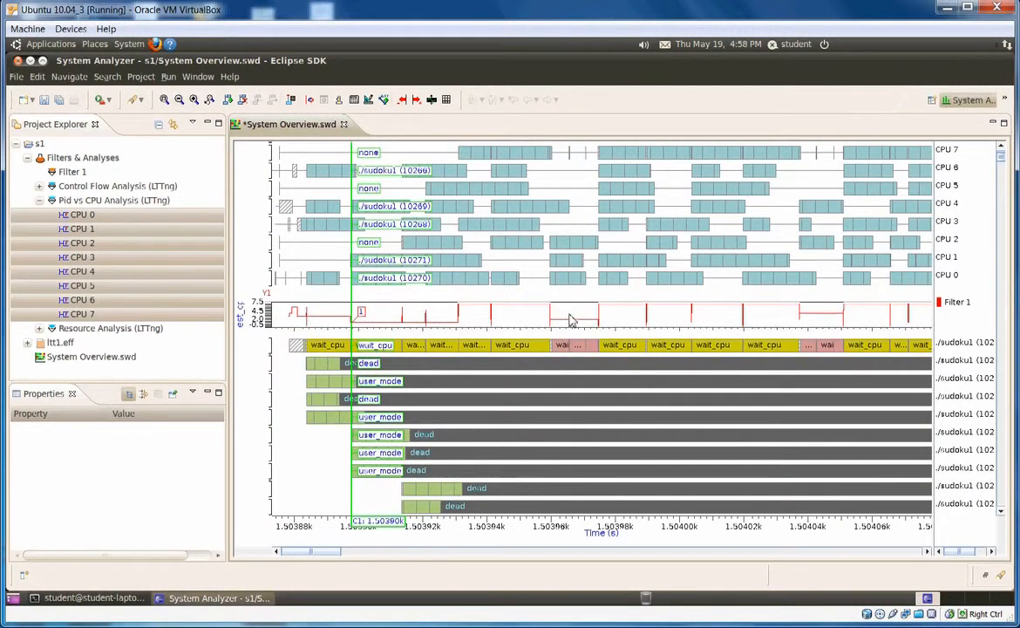
scroll(571, 321, "down", 3)
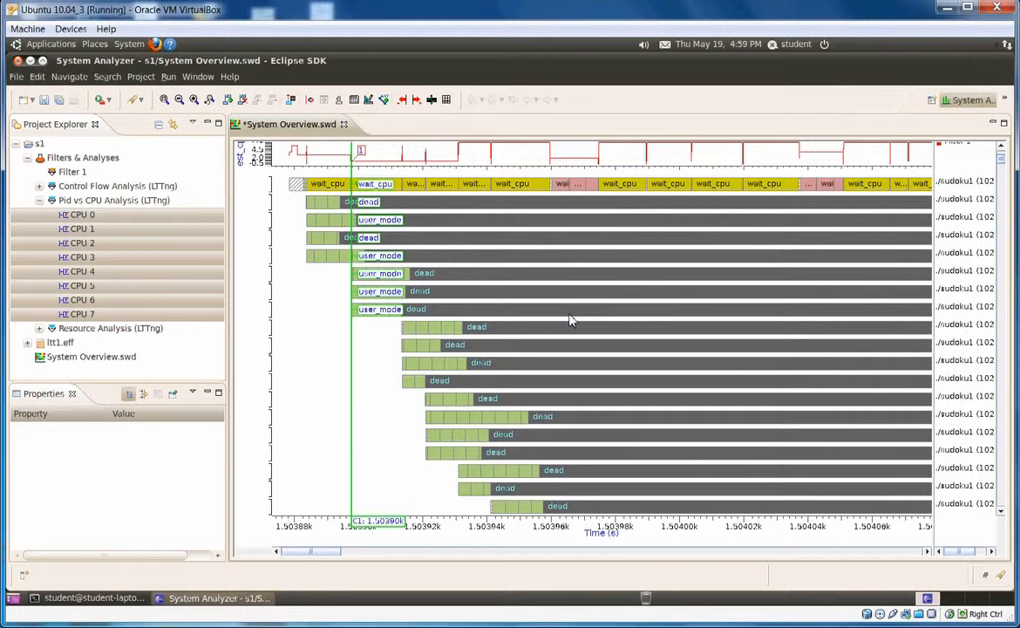
scroll(571, 321, "up", 6)
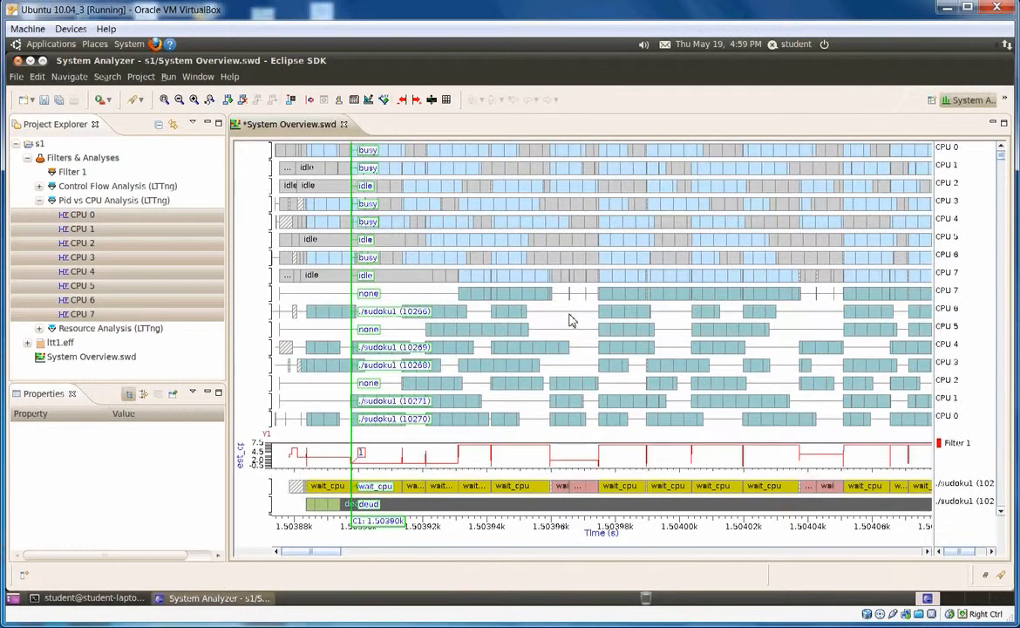
scroll(570, 320, "down", 2)
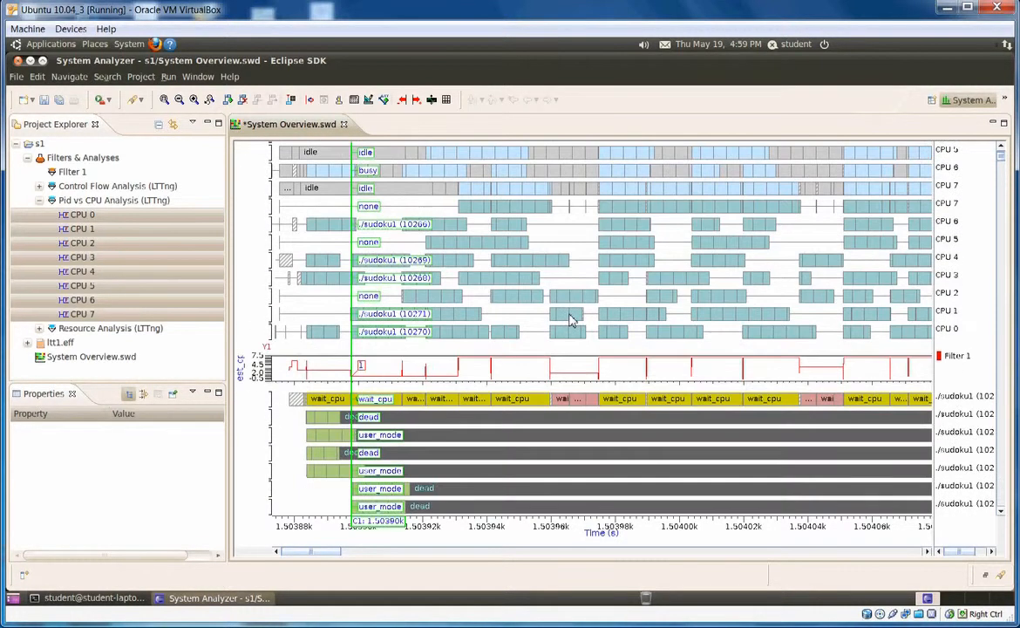
Step: Collapse project s1 and create a new general project named s2 in the default location
left_click(28, 159)
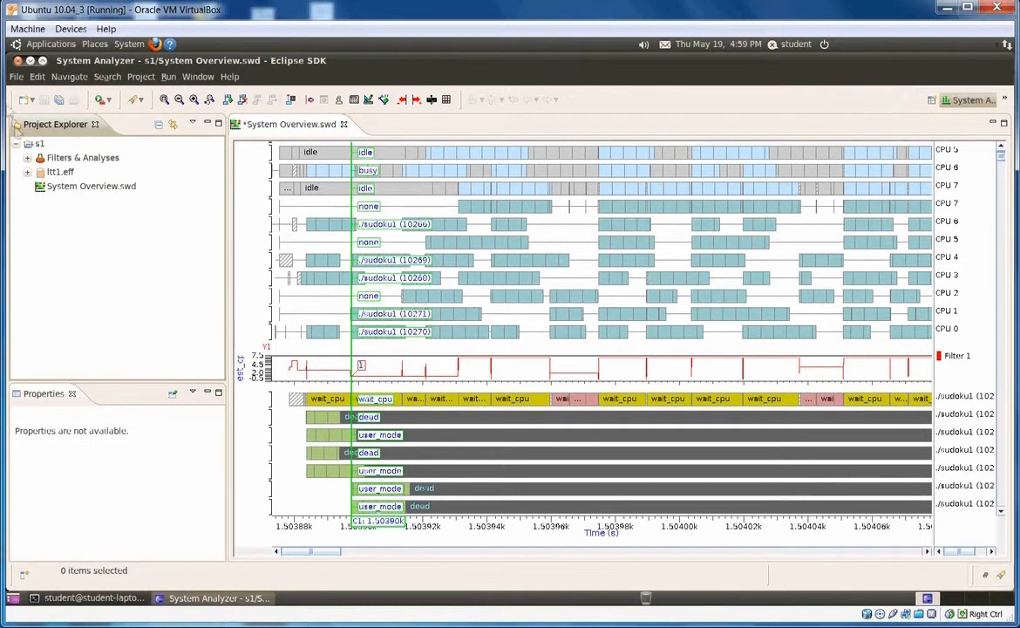
left_click(17, 145)
left_click(17, 76)
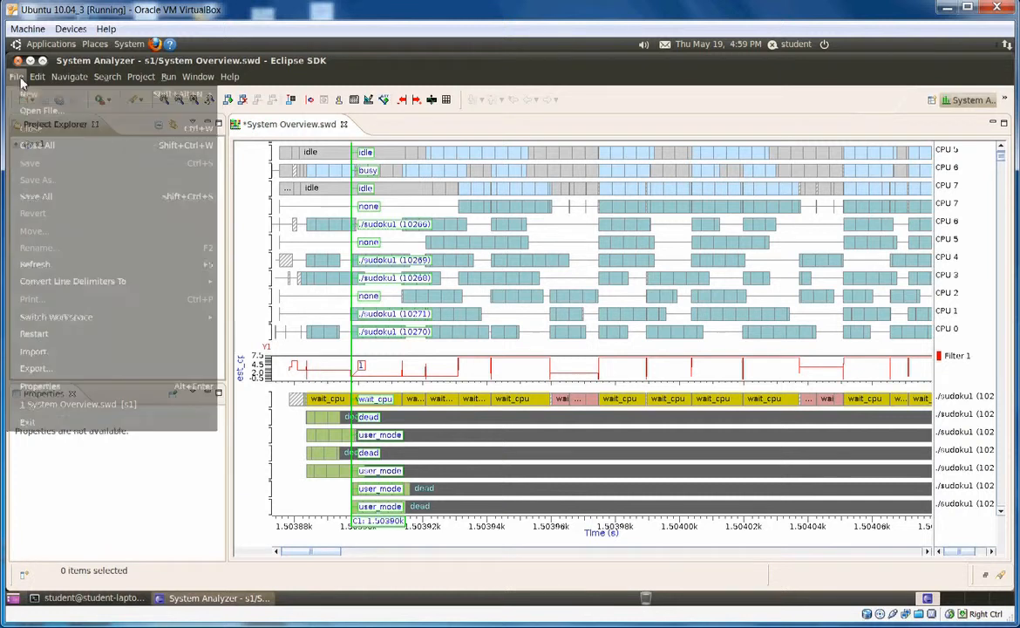
mouse_move(56, 84)
left_click(240, 103)
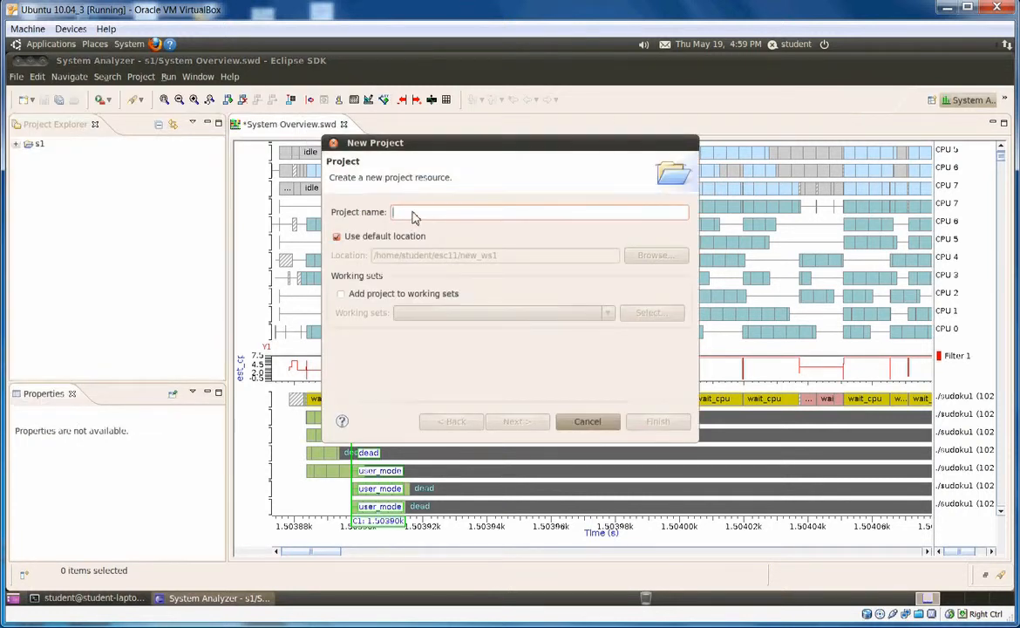
type("s2")
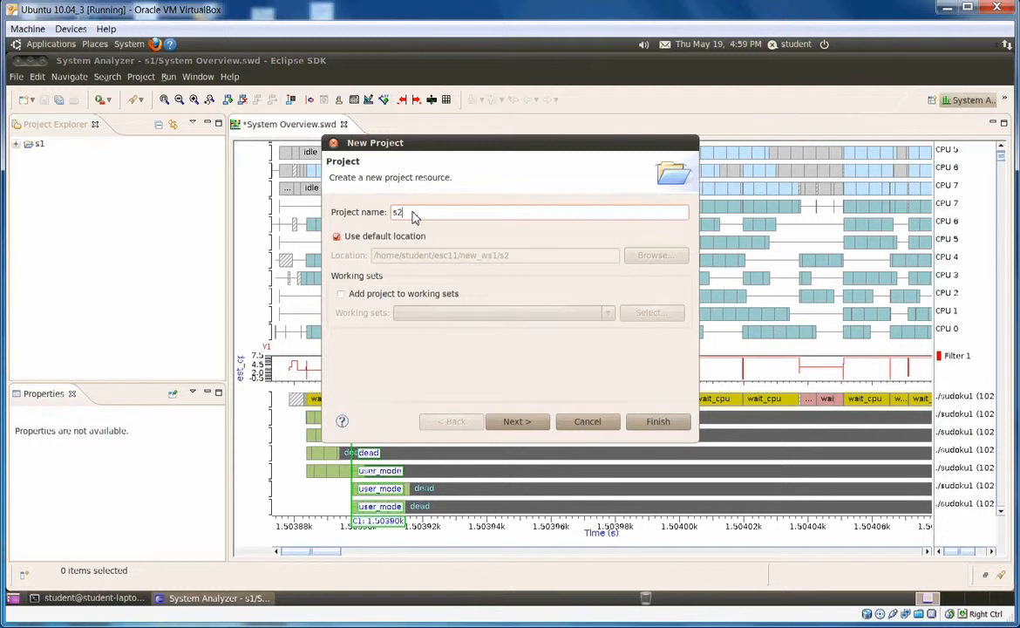
left_click(641, 424)
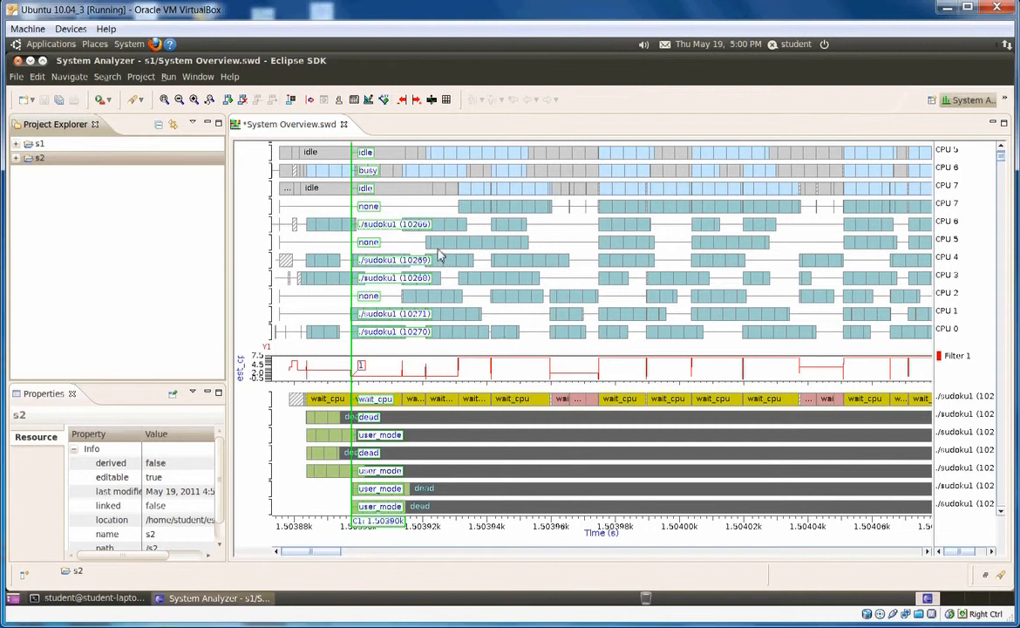
Step: Collapse project s2 and examine the CPU and sudoku2 process rows in its System Overview
scroll(440, 254, "up", 3)
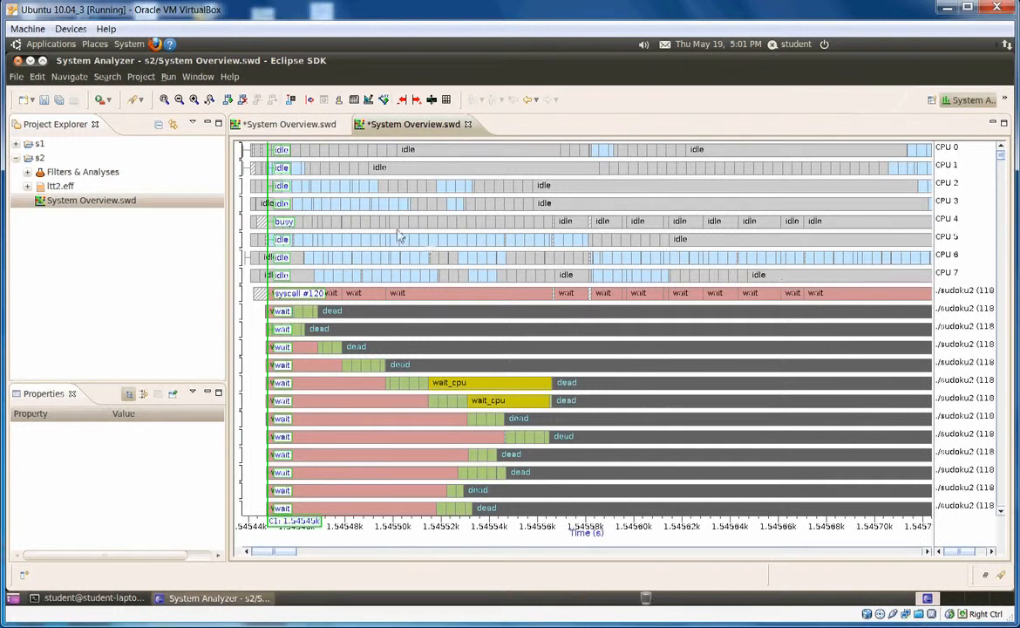
left_click(15, 159)
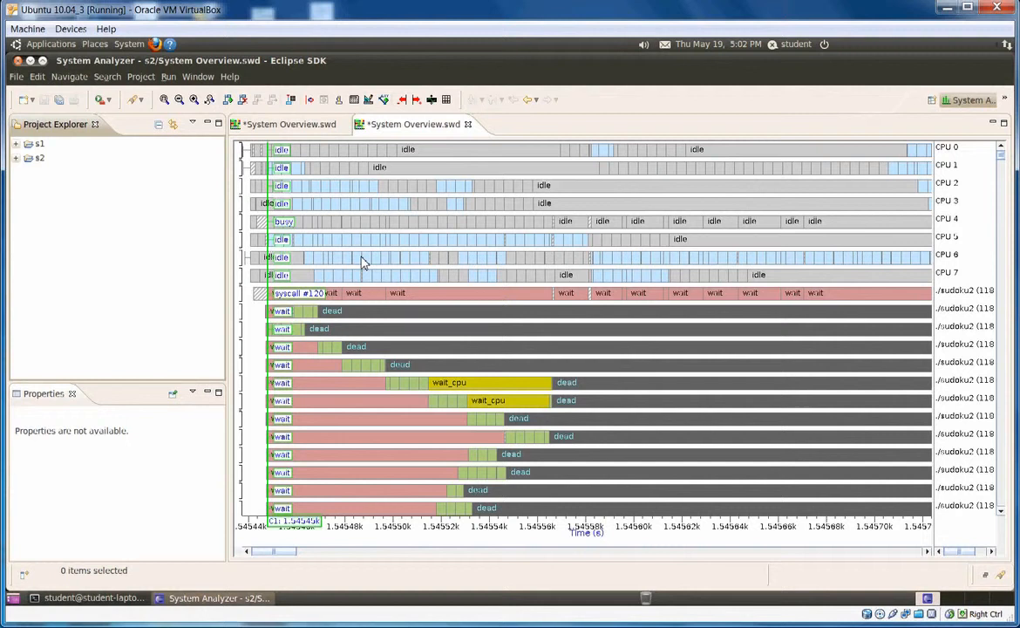
scroll(362, 262, "down", 5)
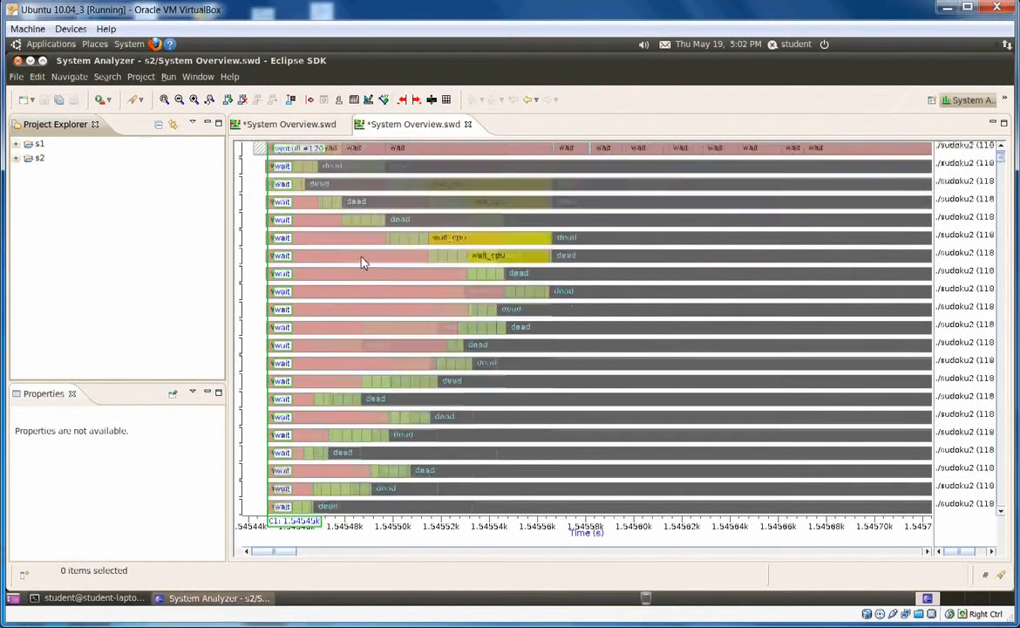
scroll(361, 258, "down", 2)
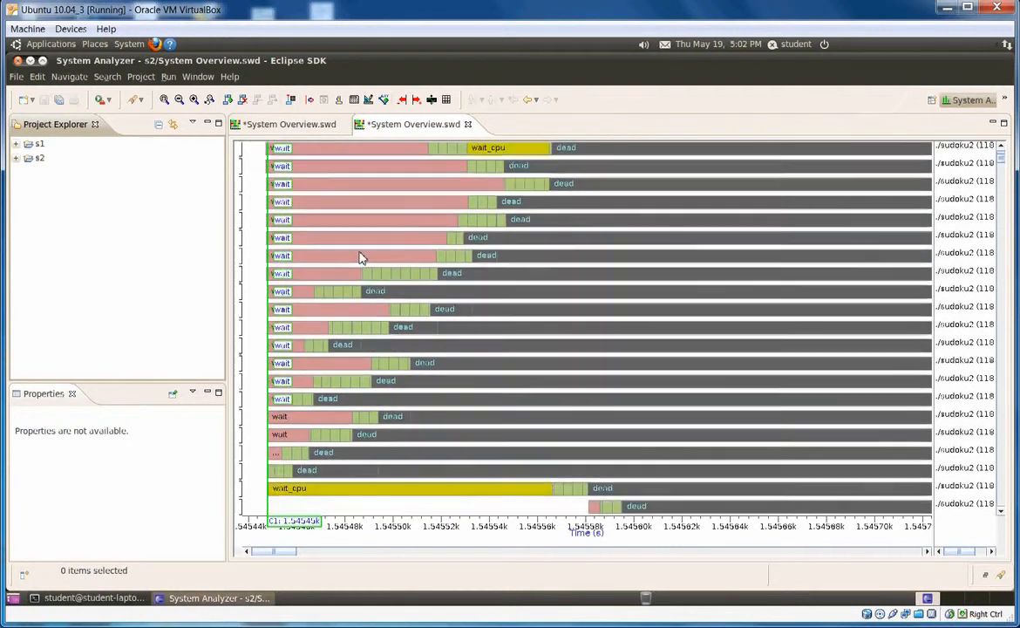
scroll(361, 258, "up", 6)
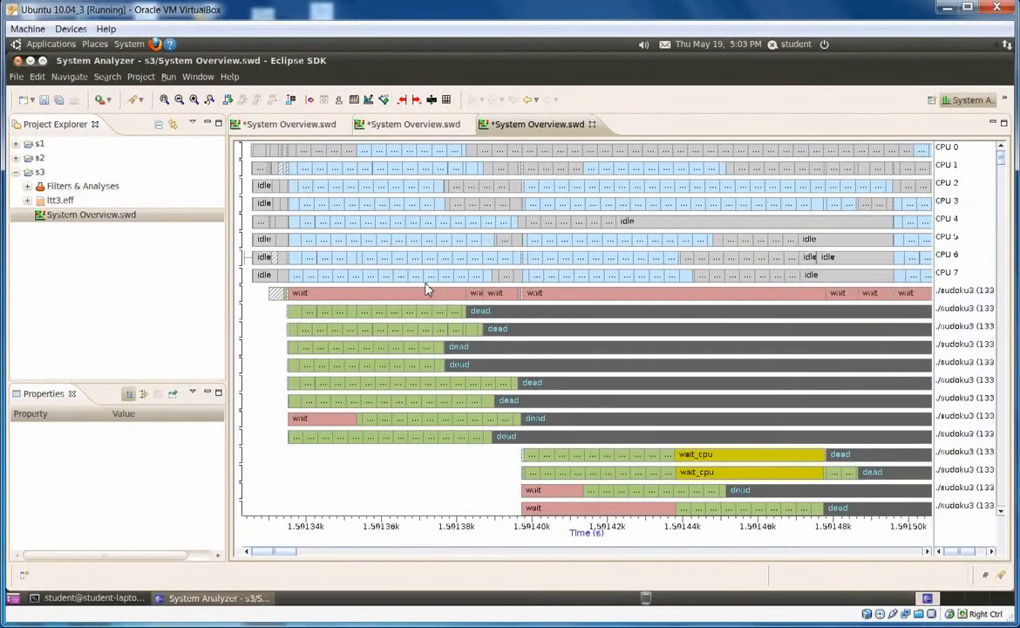
Step: Compare the CPU and process activity in the System Overviews of projects s1, s2 and s3
left_click(286, 125)
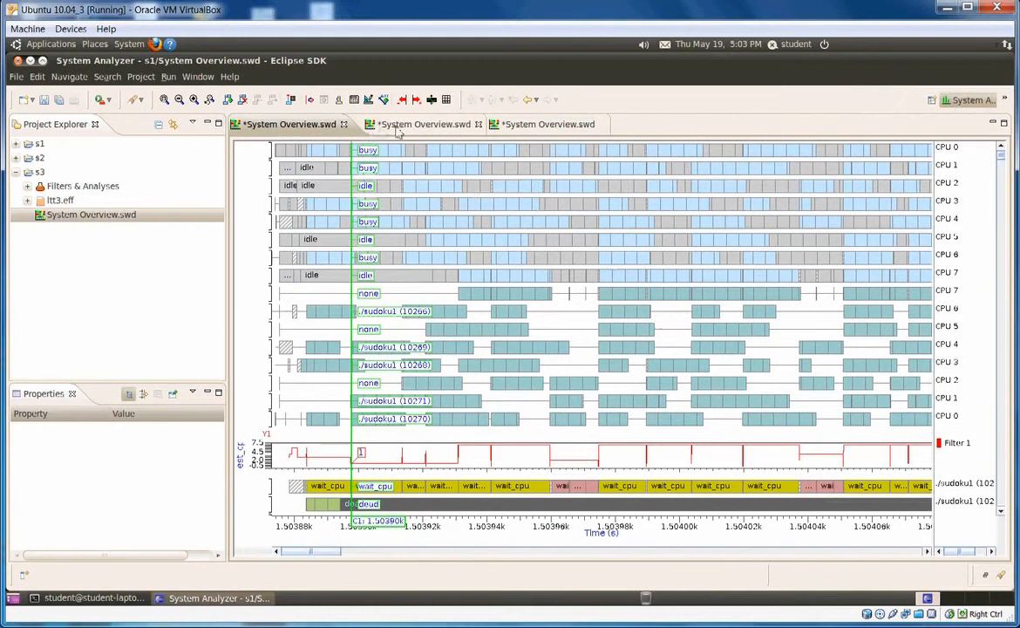
left_click(364, 122)
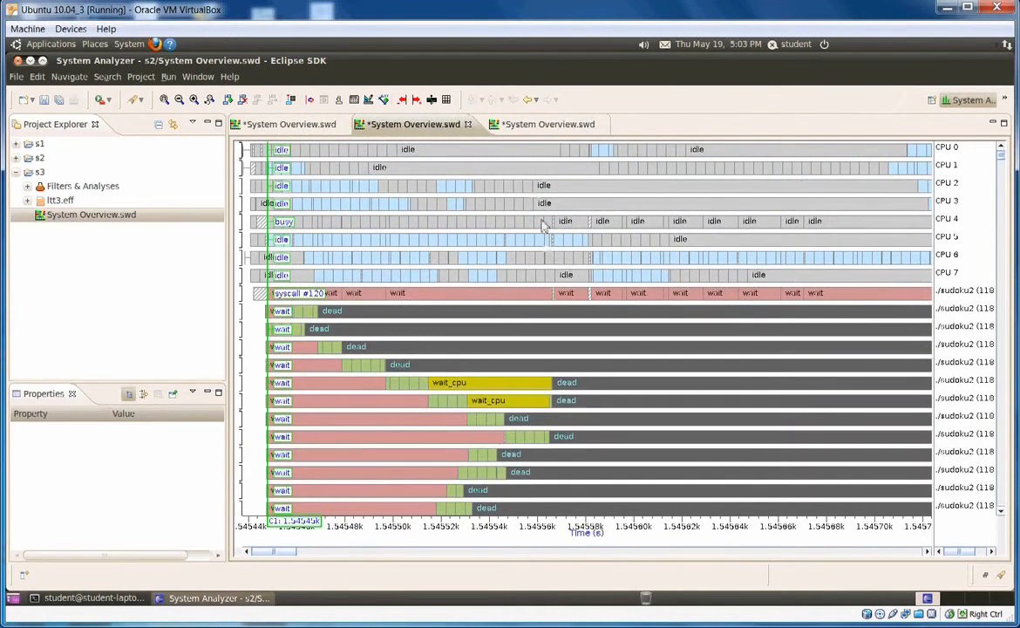
left_click(523, 127)
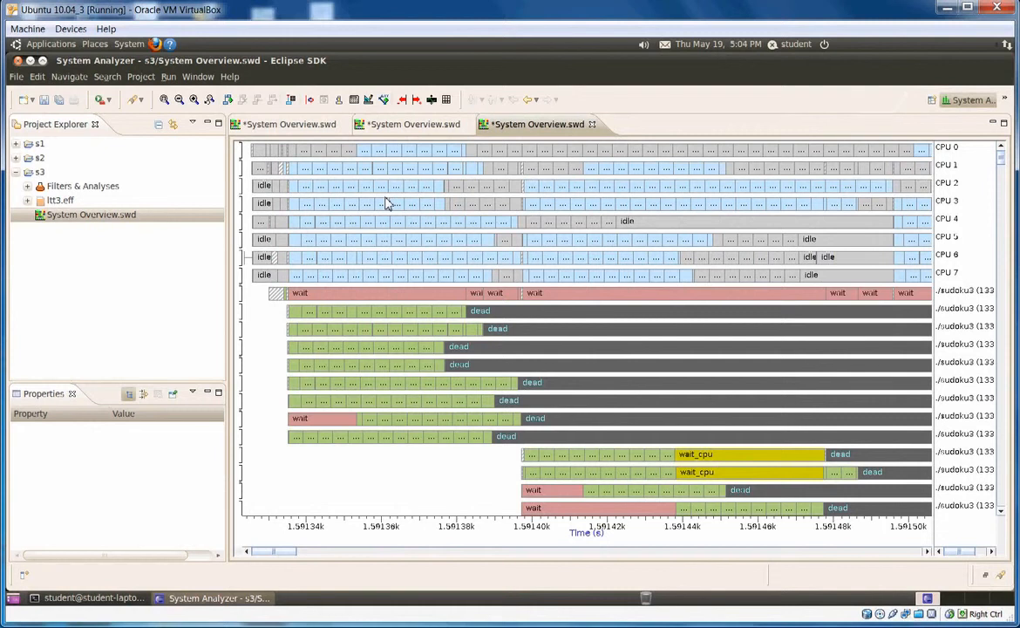
Step: Collapse project s3 and start creating project s4
left_click(16, 173)
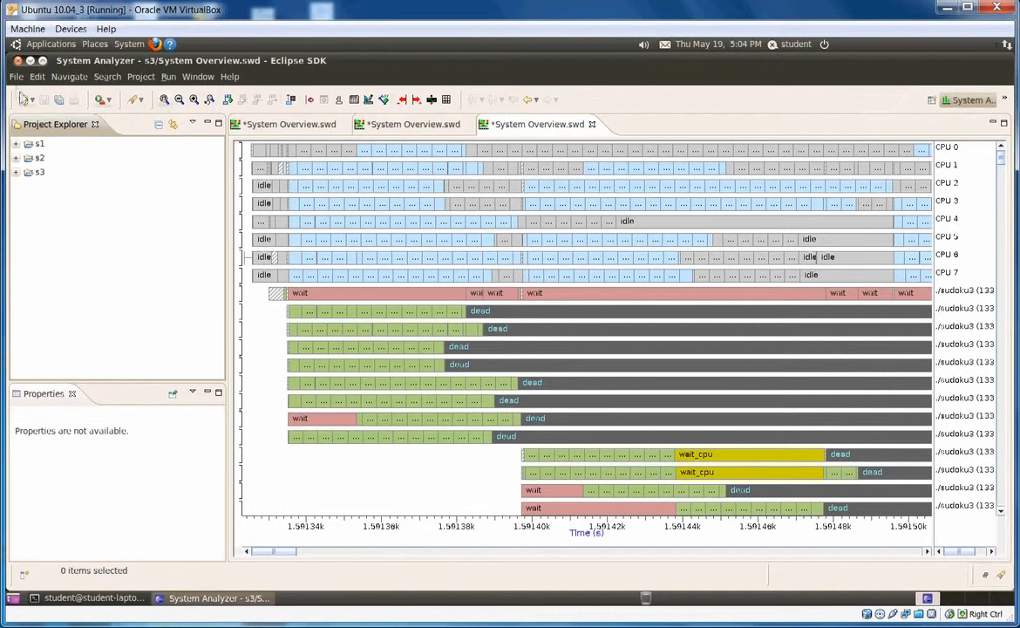
left_click(16, 76)
mouse_move(35, 94)
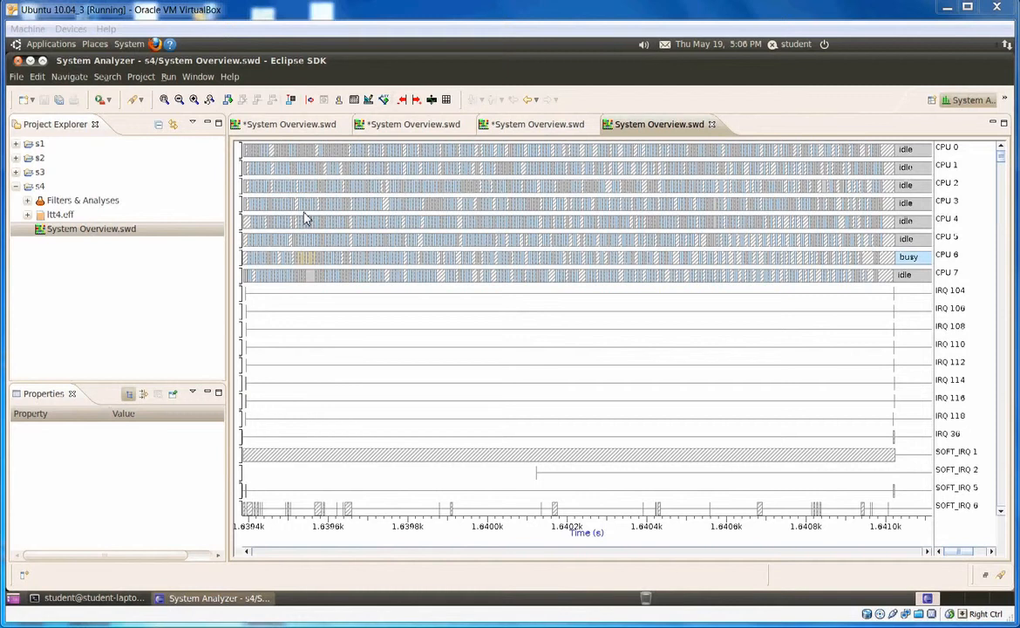
Step: Inspect the early part of the timeline in the s4 System Overview and collapse project s4
left_click_drag(304, 213, 236, 211)
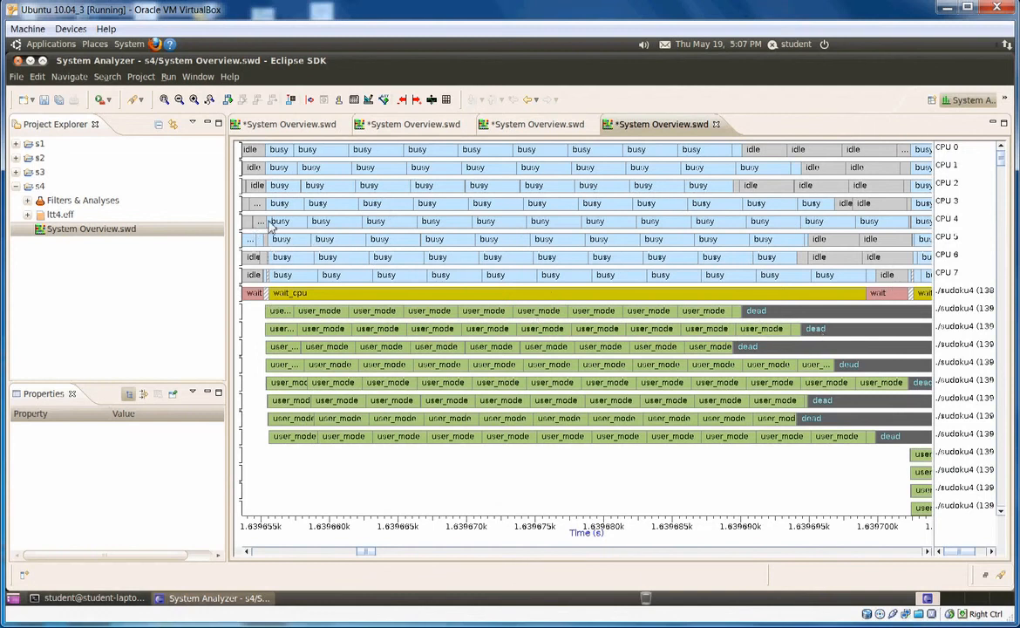
left_click(14, 186)
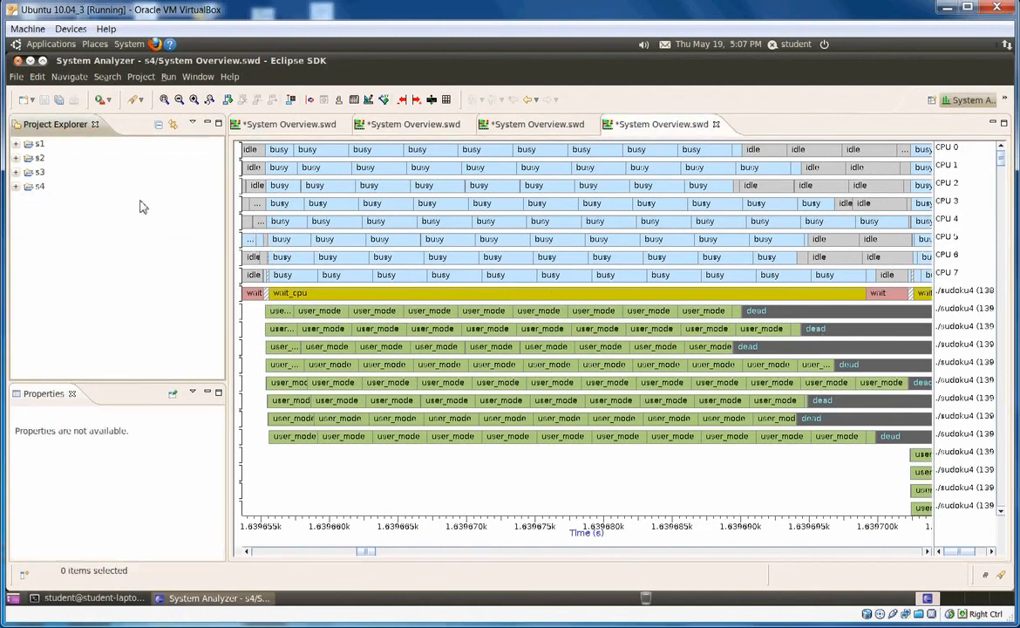